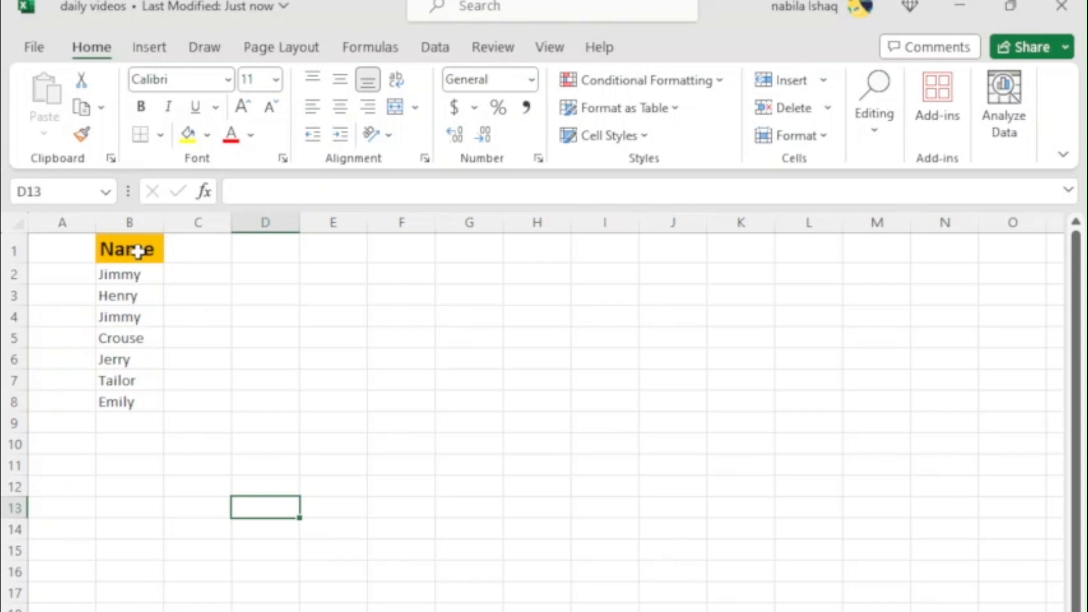
drag(145, 248, 126, 417)
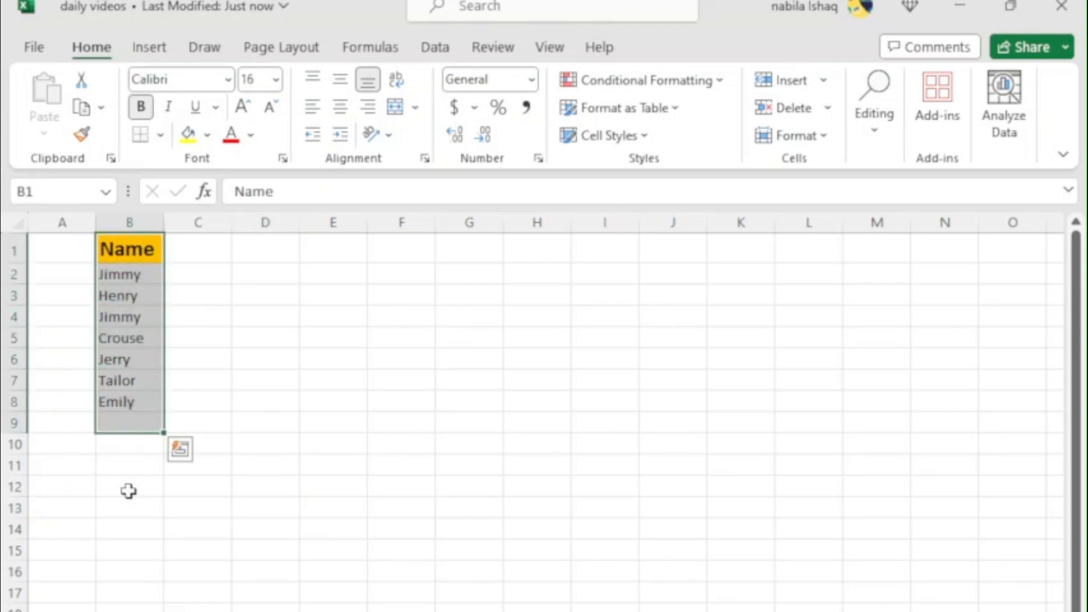
click(126, 530)
click(263, 246)
drag(263, 246, 527, 250)
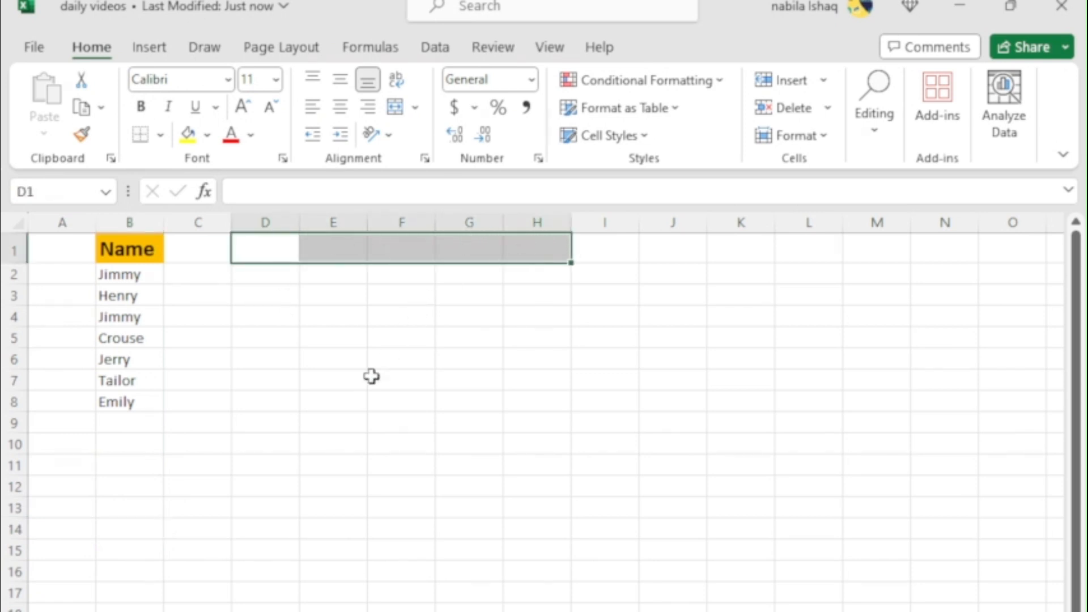
click(240, 495)
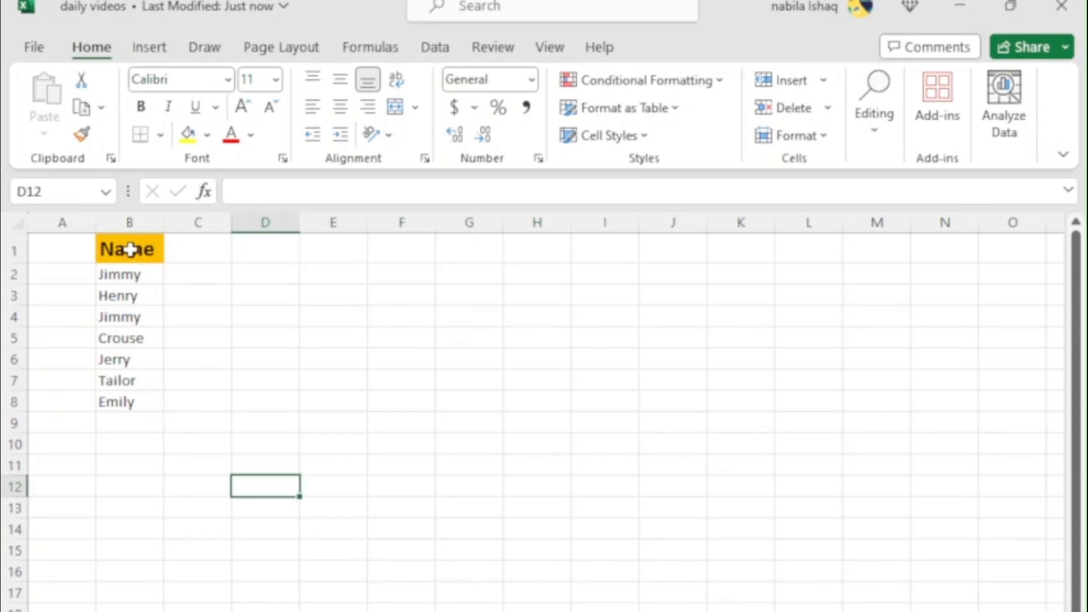
Copy the Name list in B1:B8 and paste it transposed into row 1, starting at cell D1
drag(134, 248, 134, 399)
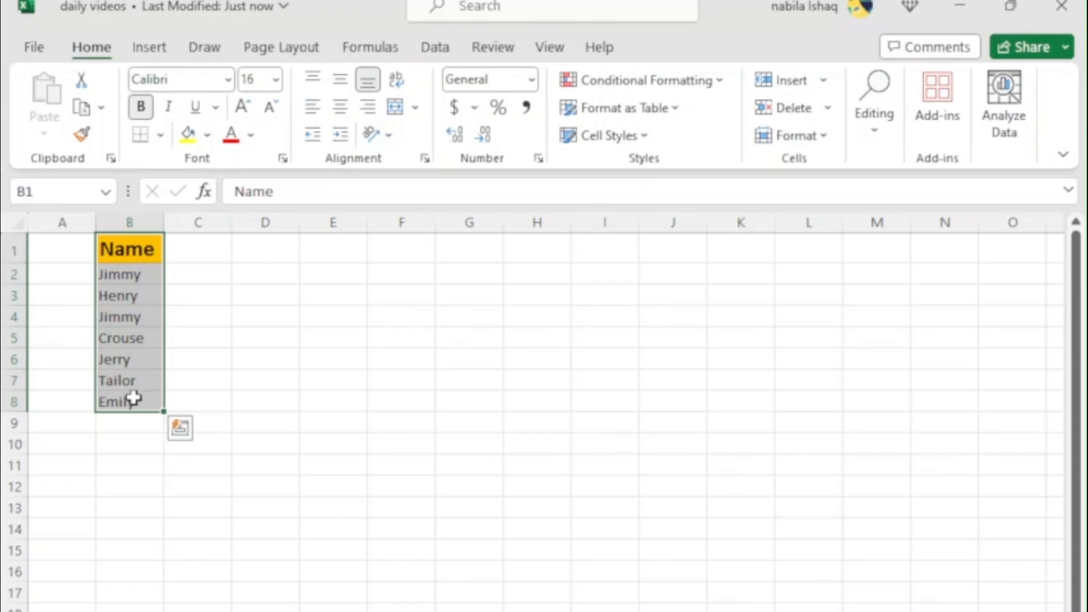
key(ctrl+c)
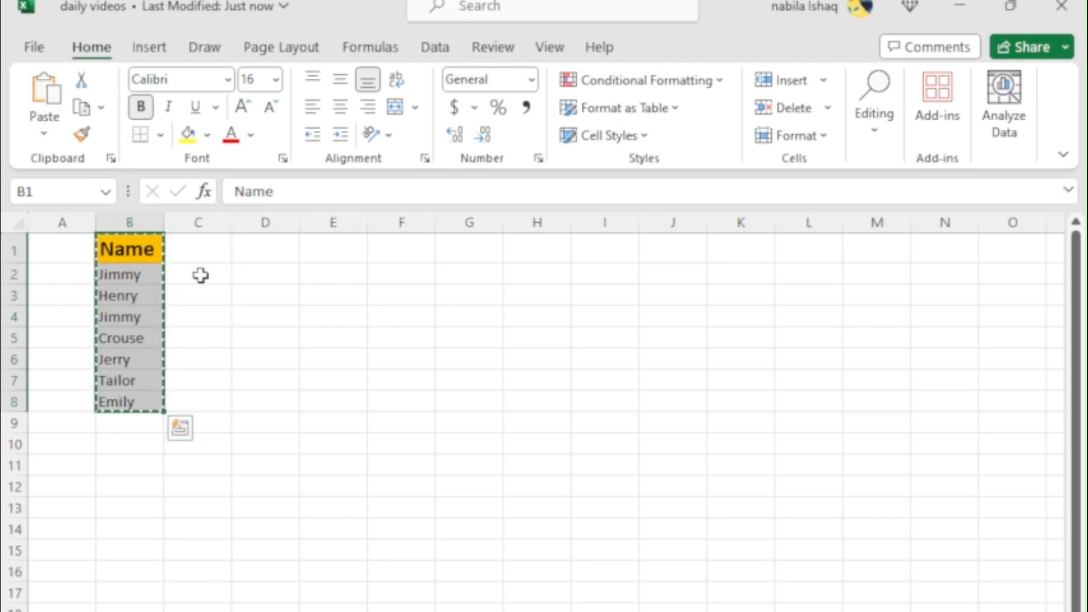
click(255, 247)
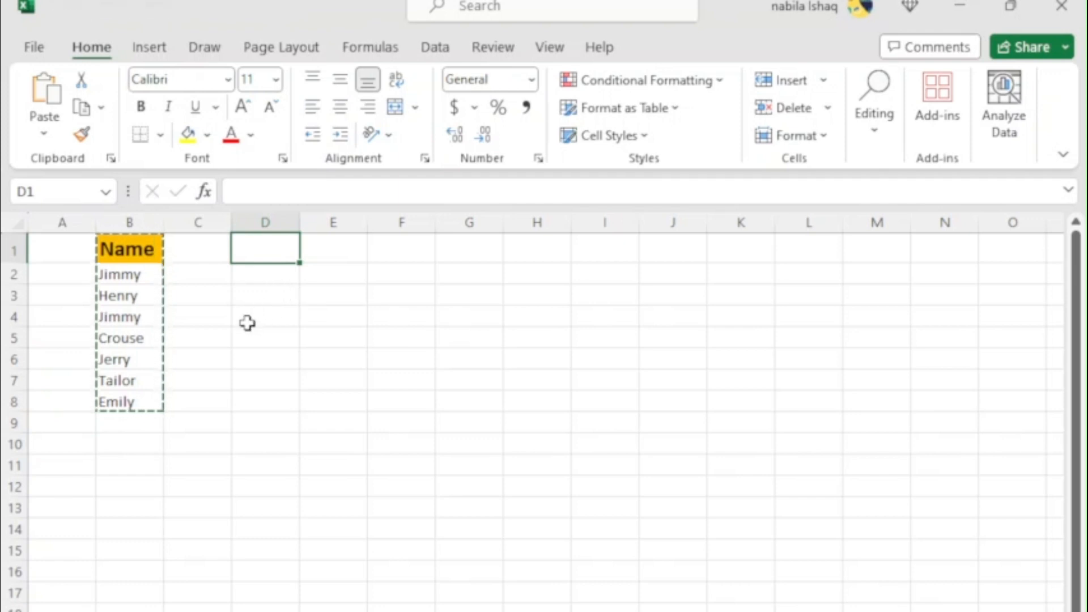
right_click(273, 256)
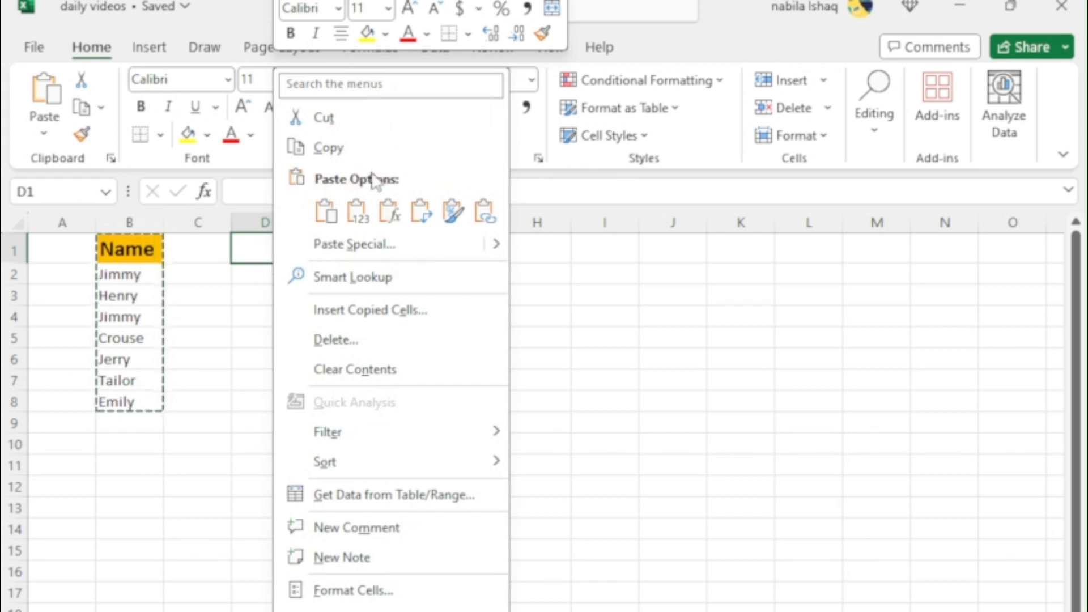
click(423, 222)
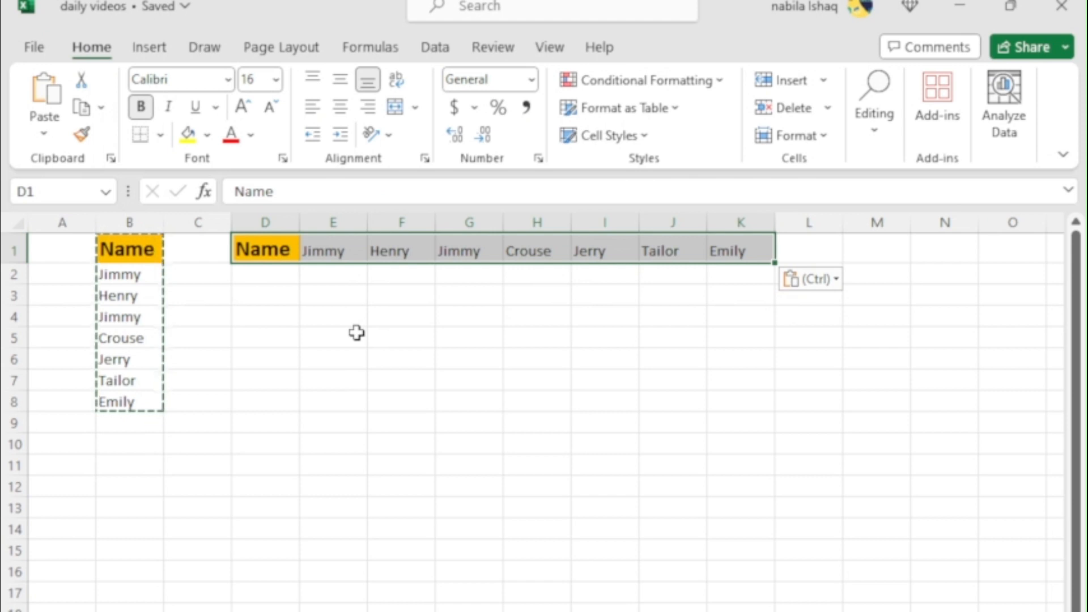
click(358, 334)
drag(286, 248, 715, 249)
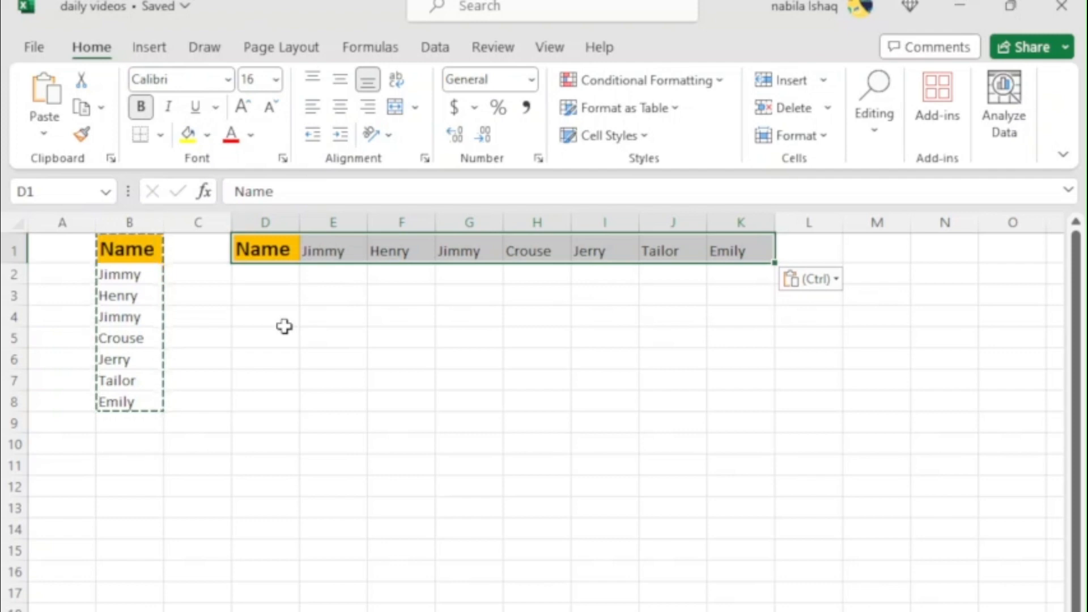
click(265, 443)
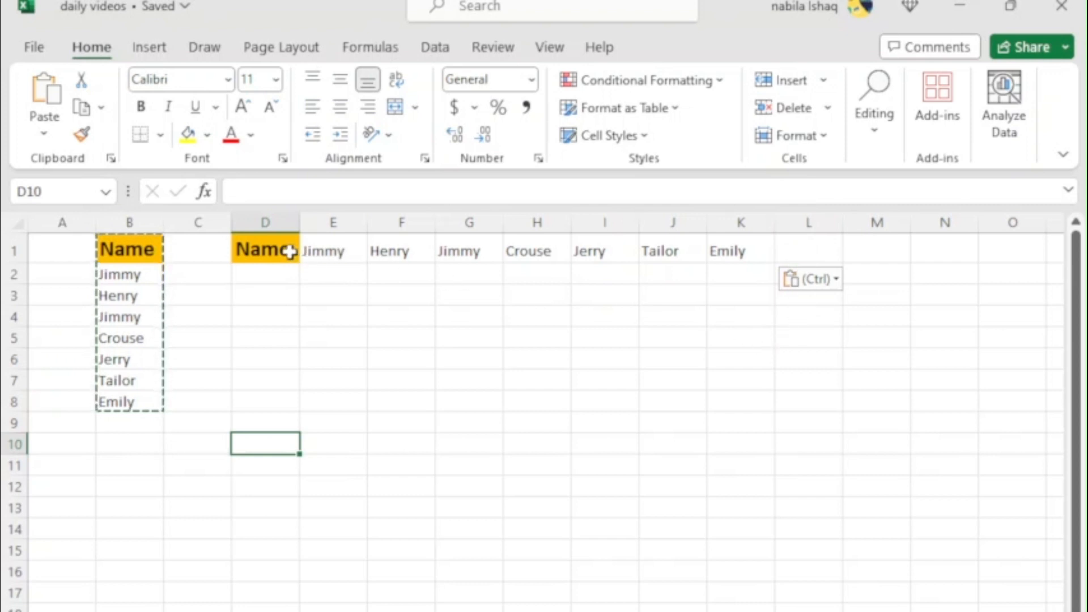
Copy the horizontal list in D1:K1 and paste it transposed back into a column, starting at cell L1
drag(263, 251, 729, 246)
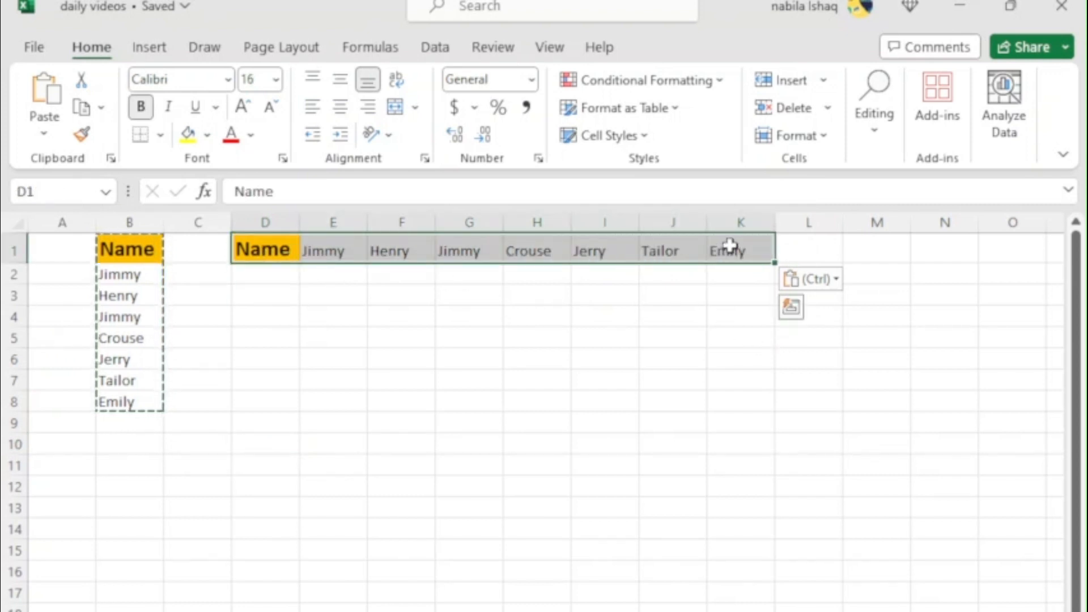
key(ctrl+c)
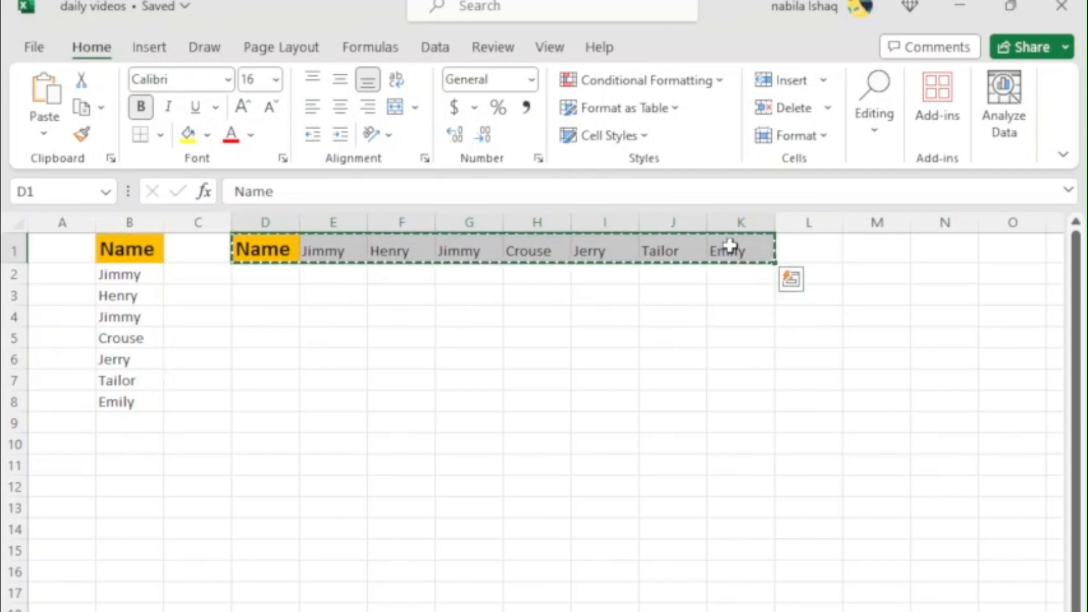
click(832, 256)
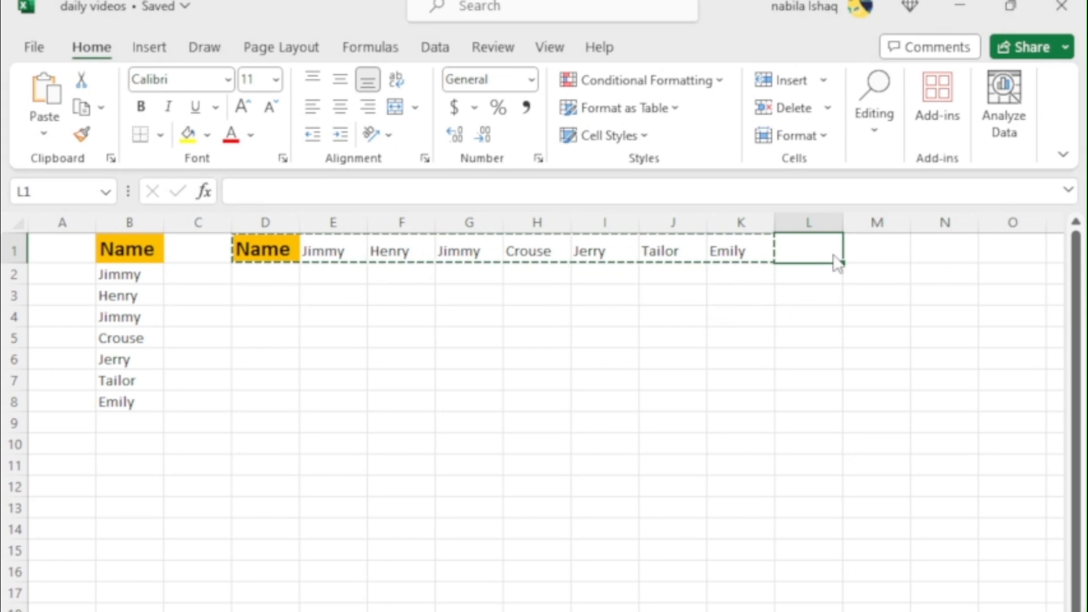
right_click(837, 262)
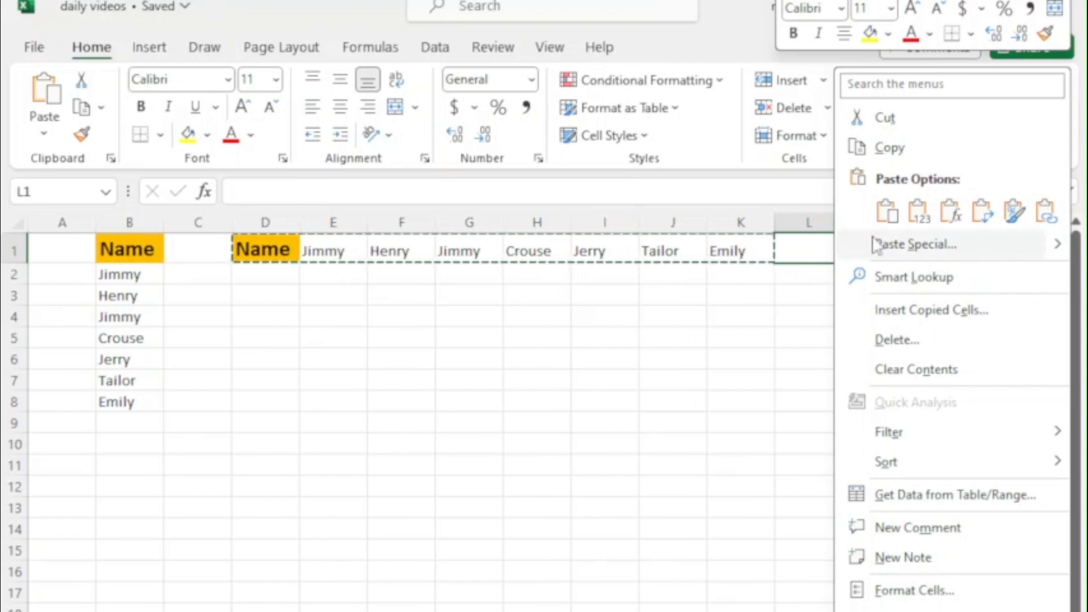
click(983, 212)
click(983, 218)
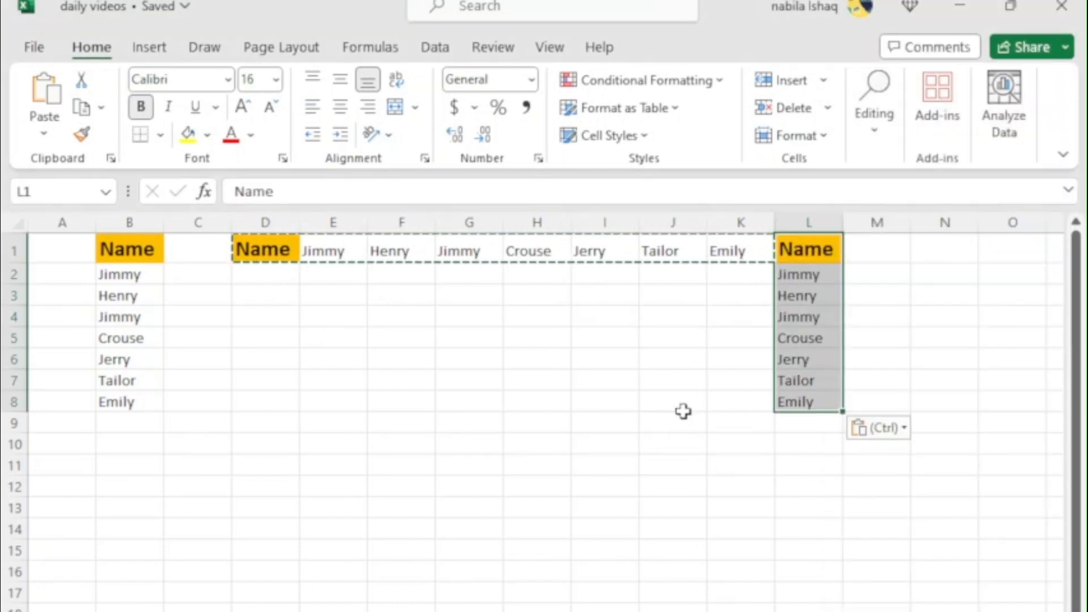
click(679, 403)
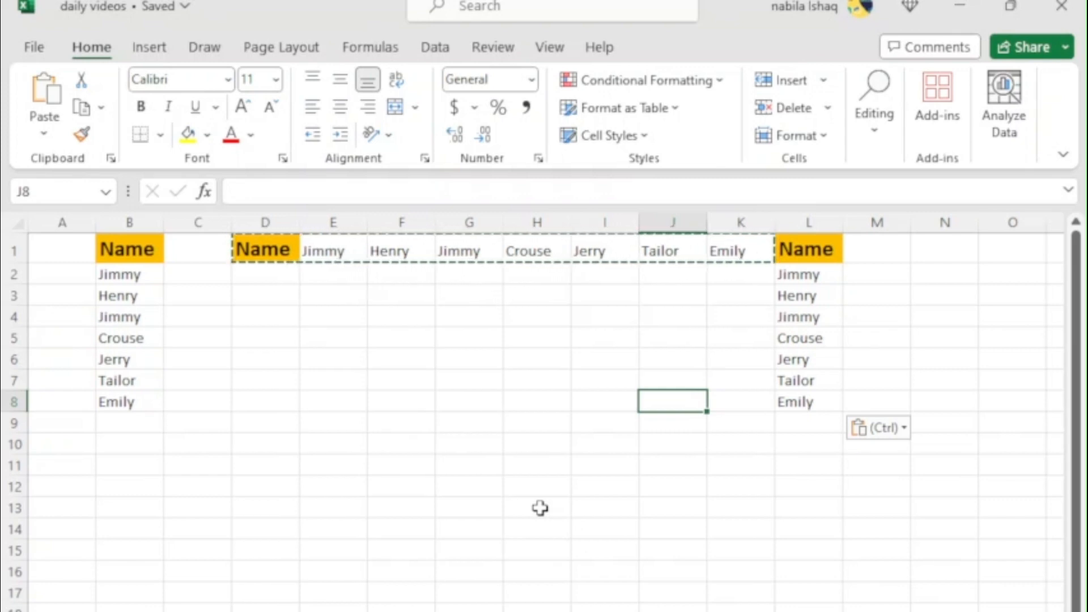
click(266, 464)
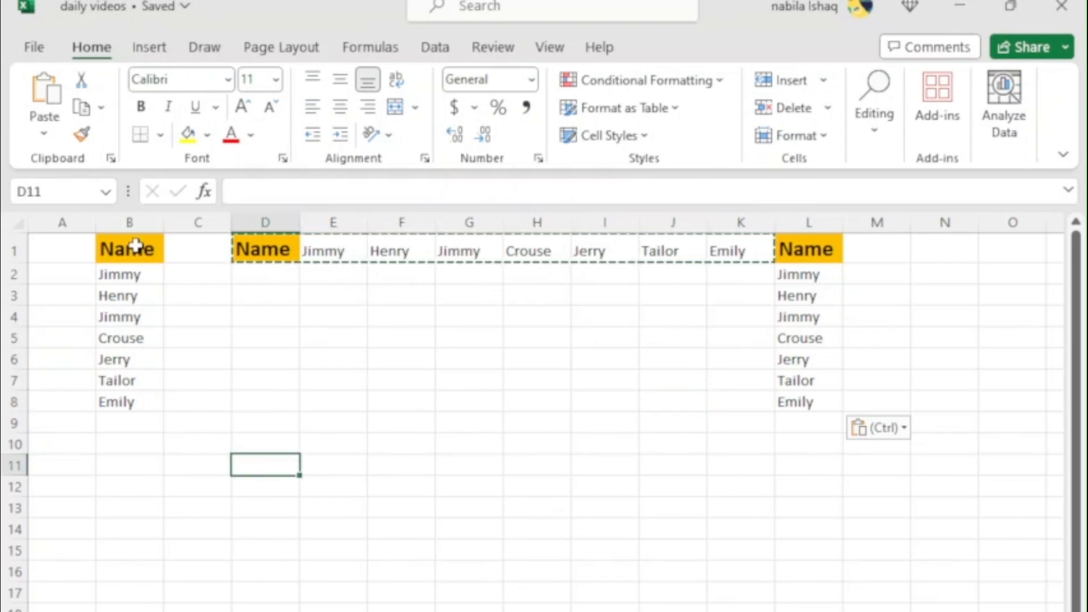
Copy B1:B8 and use Paste Special with Transpose enabled to place the list in row 3, starting at D3
drag(140, 249, 127, 406)
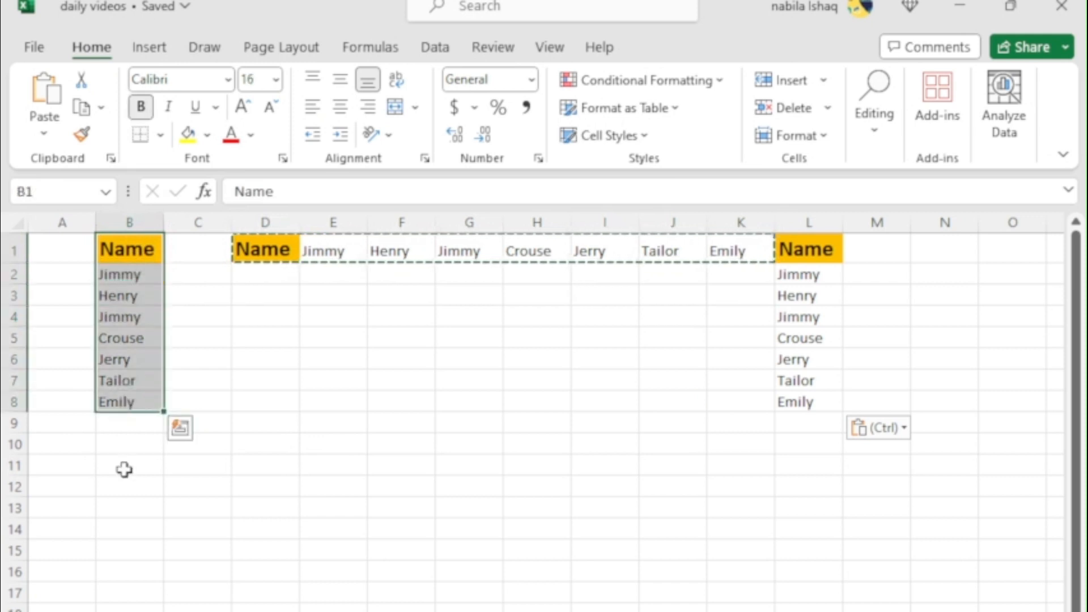
key(ctrl+c)
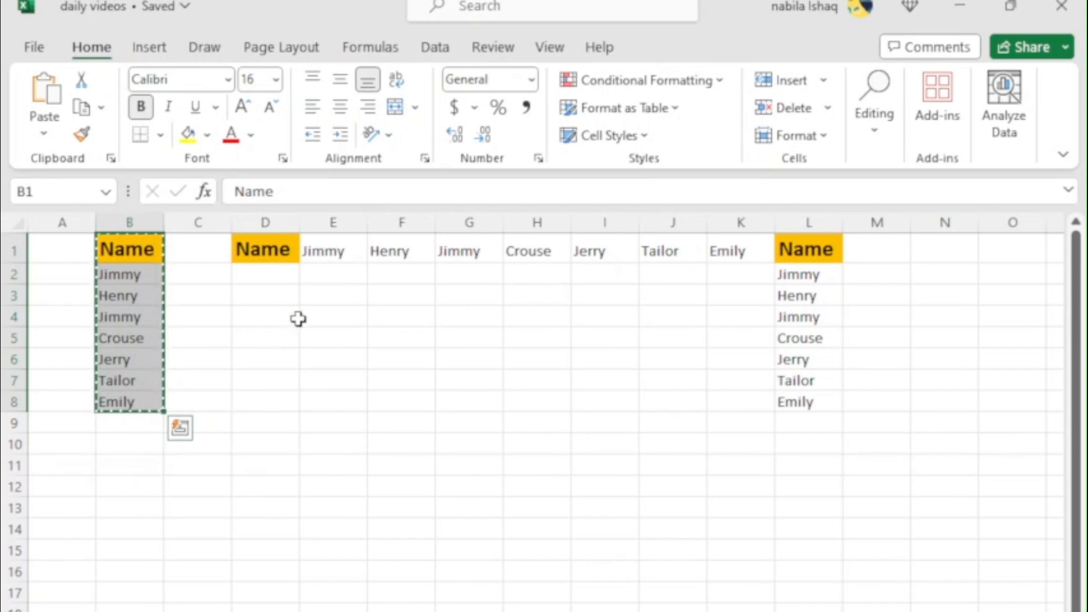
click(262, 292)
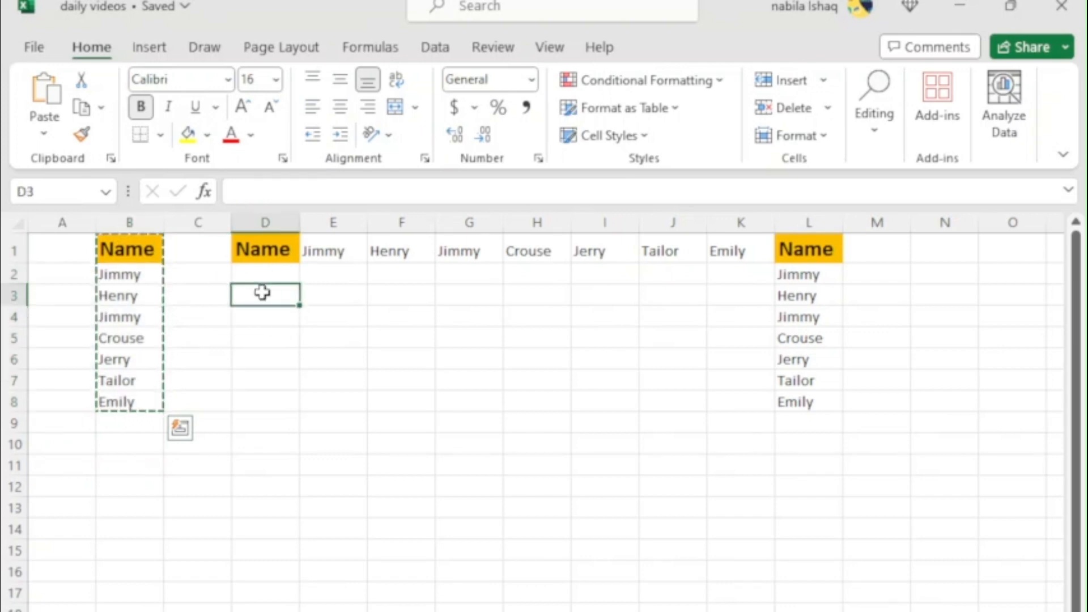
right_click(263, 295)
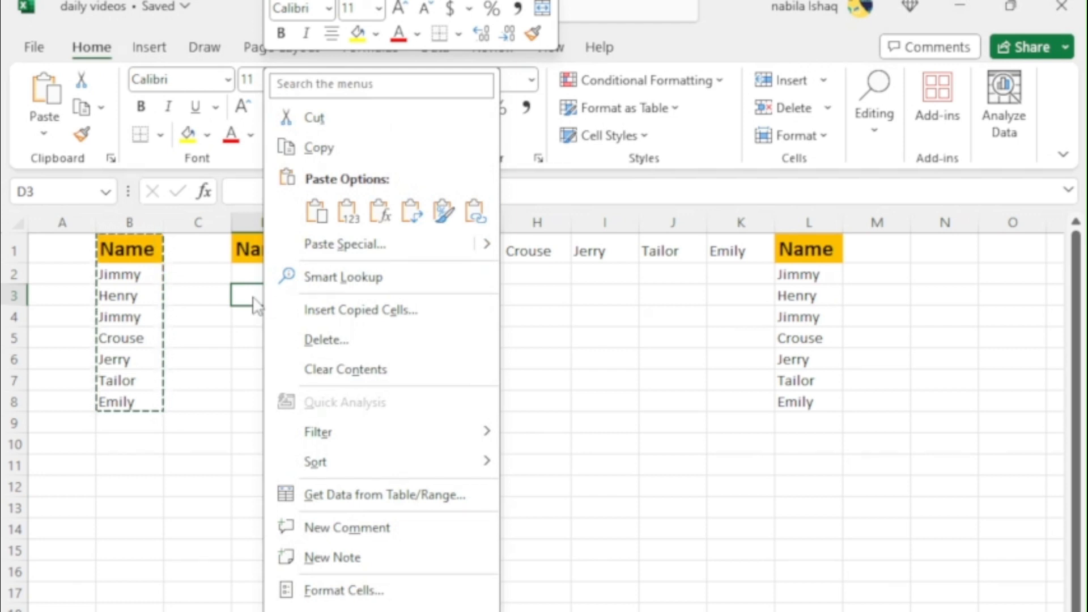
click(342, 245)
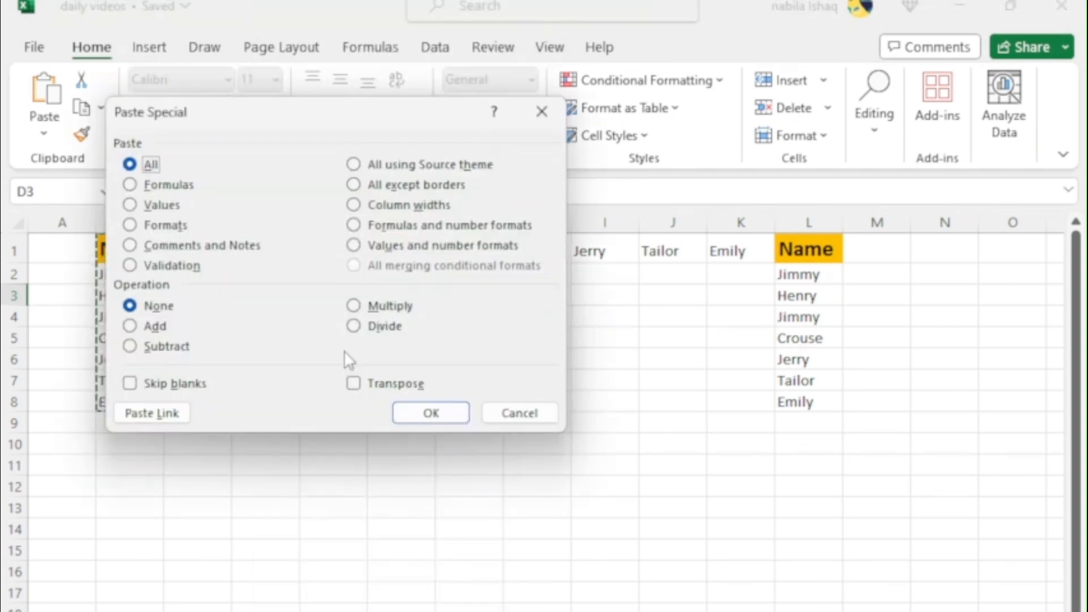
click(353, 384)
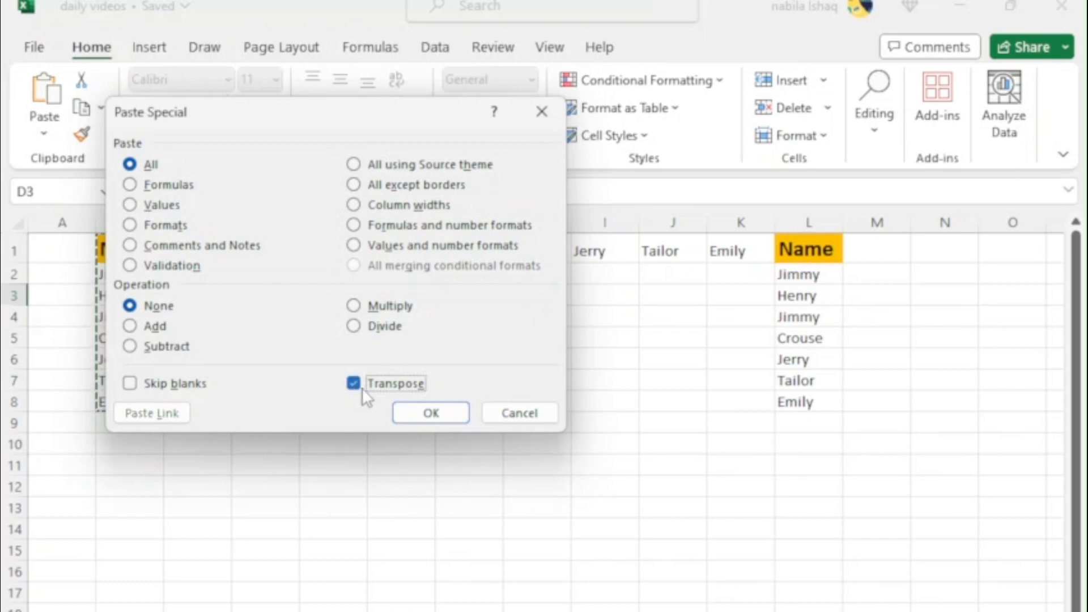
click(426, 414)
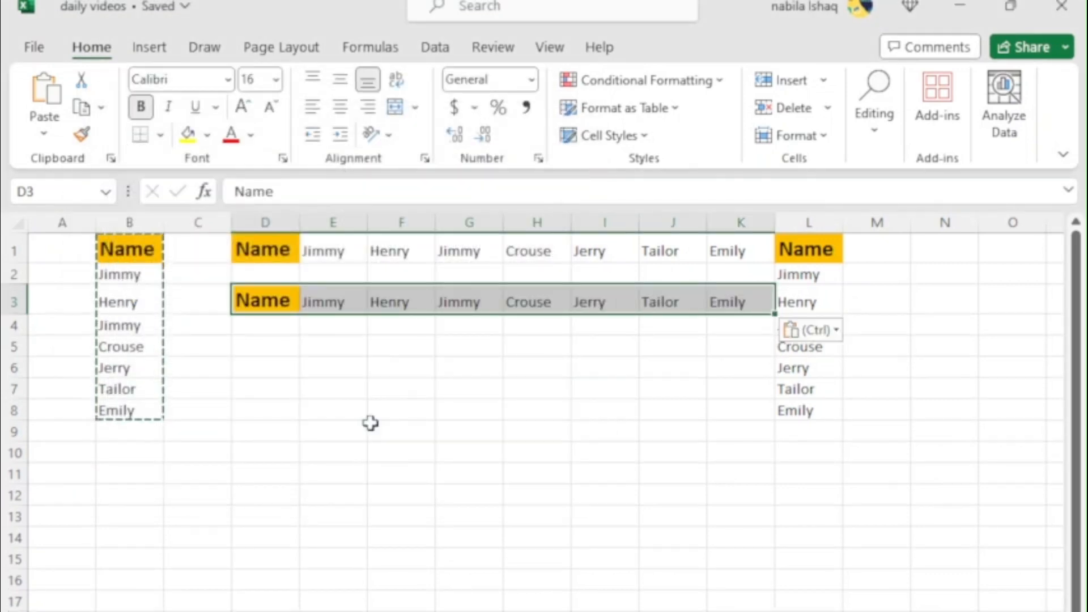
click(370, 428)
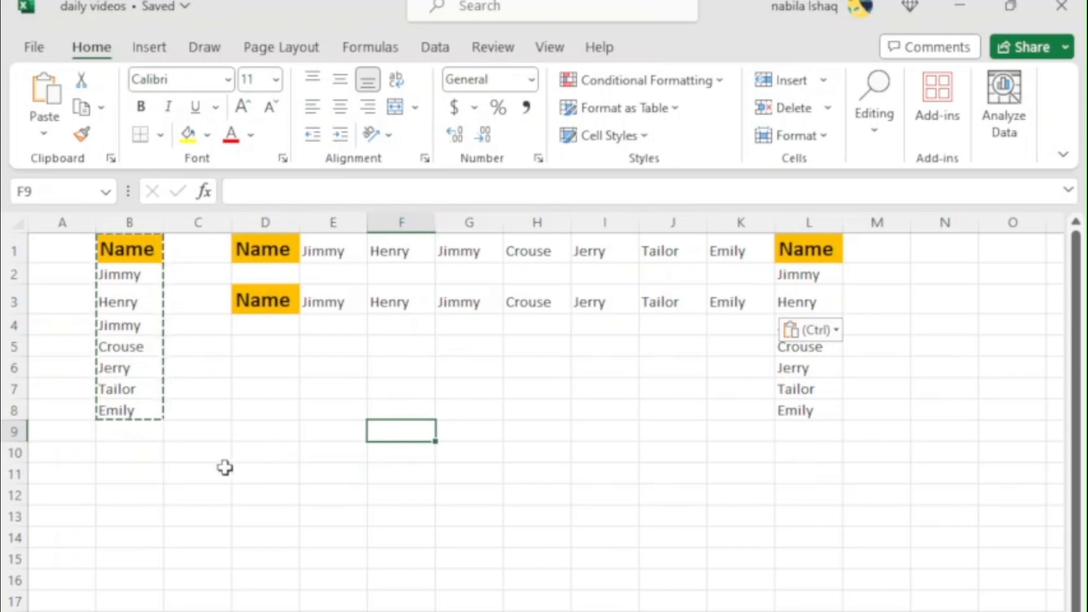
click(161, 497)
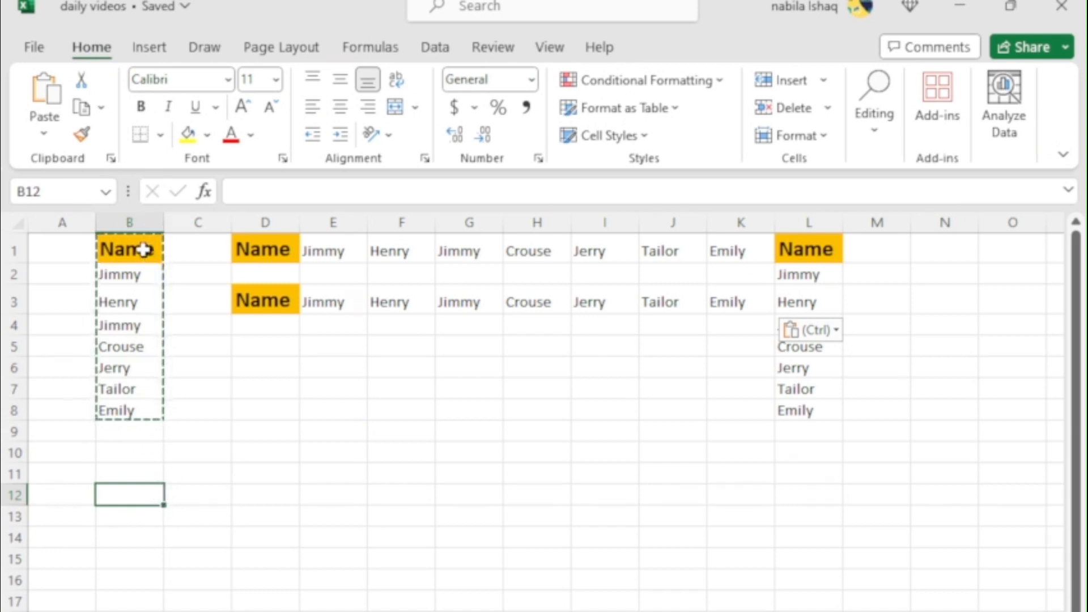
Copy the Name list in B1:B8 again and paste it into row 5 from D5 using Paste Special with Transpose
drag(143, 249, 138, 413)
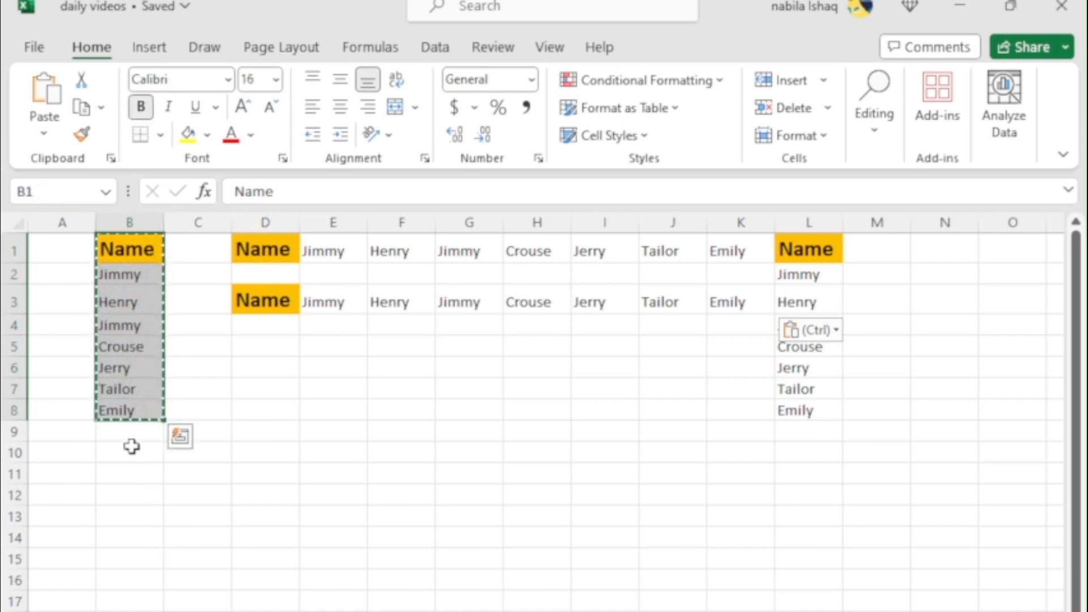
key(Escape)
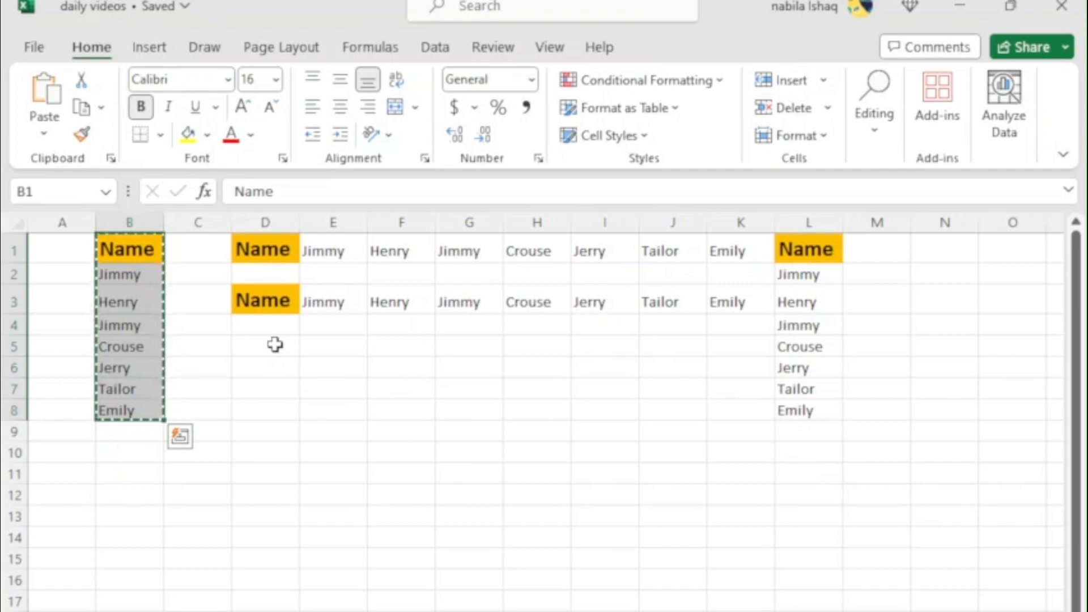
click(275, 344)
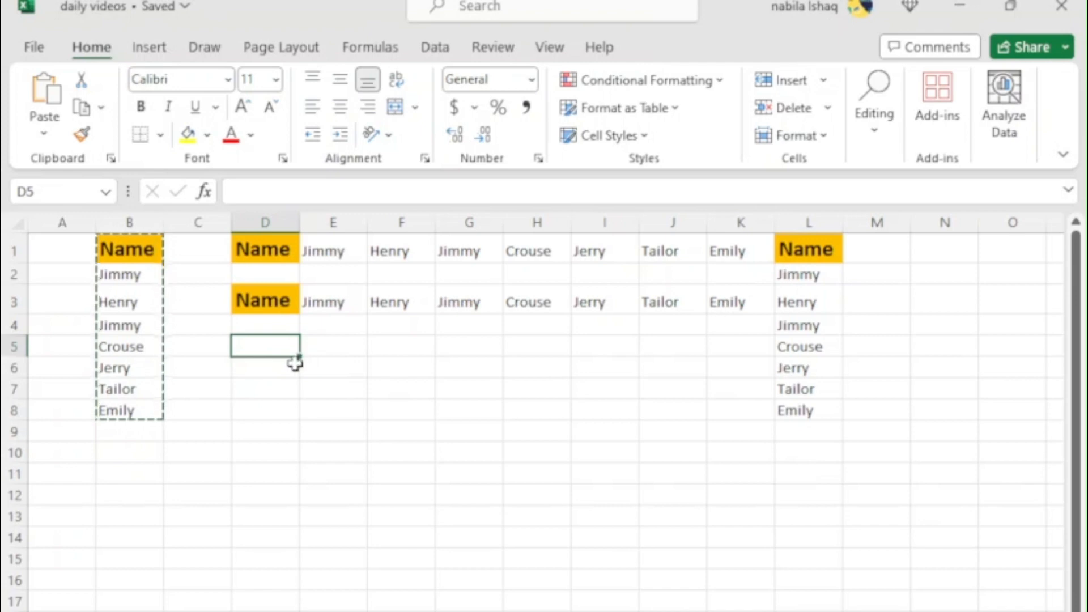
key(alt+e)
key(s)
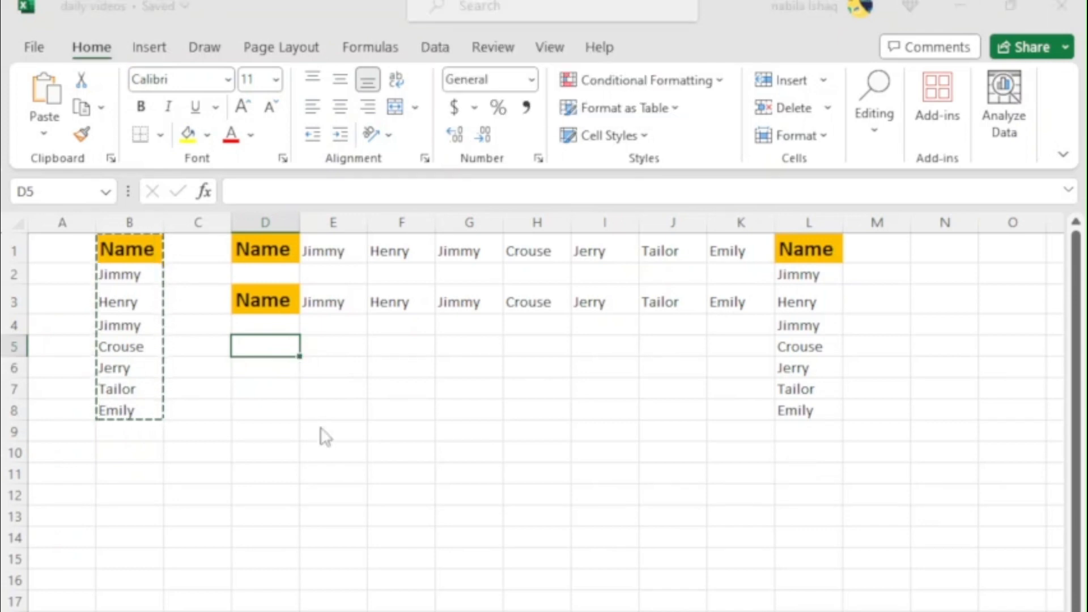
key(e)
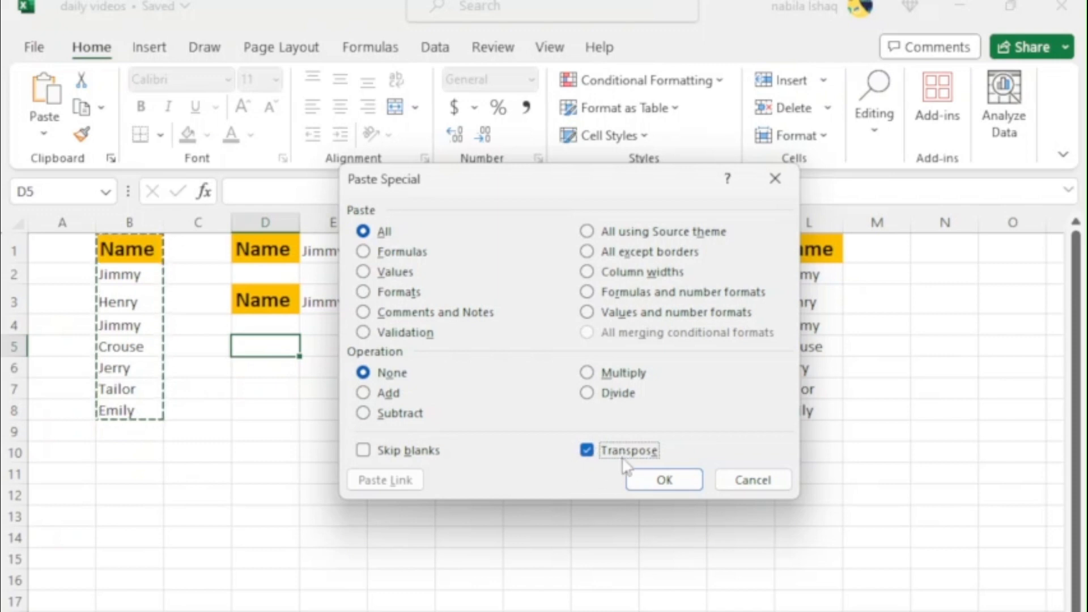
click(647, 482)
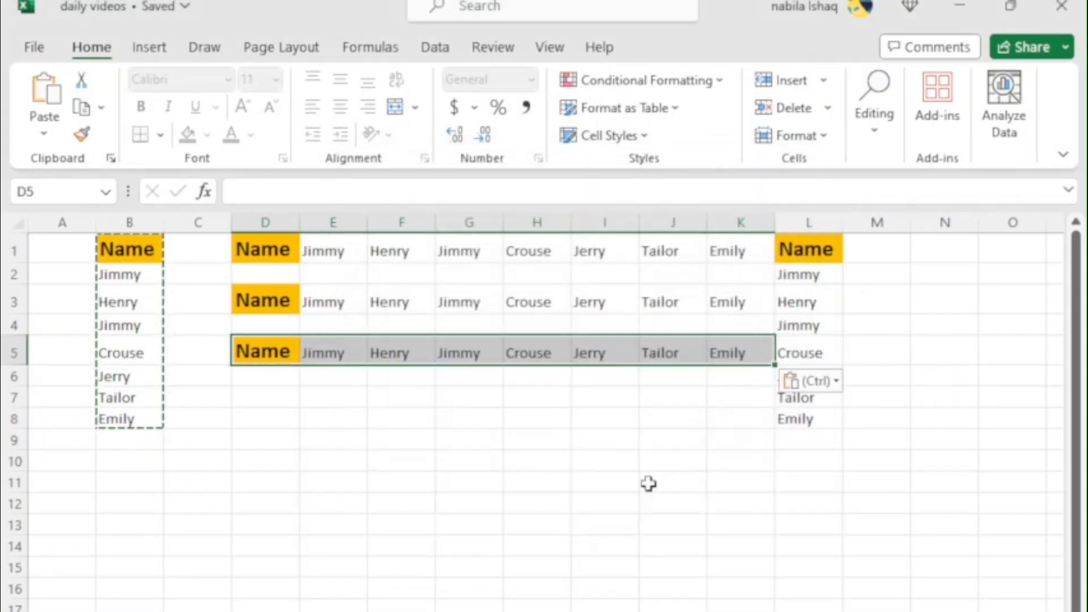
click(397, 567)
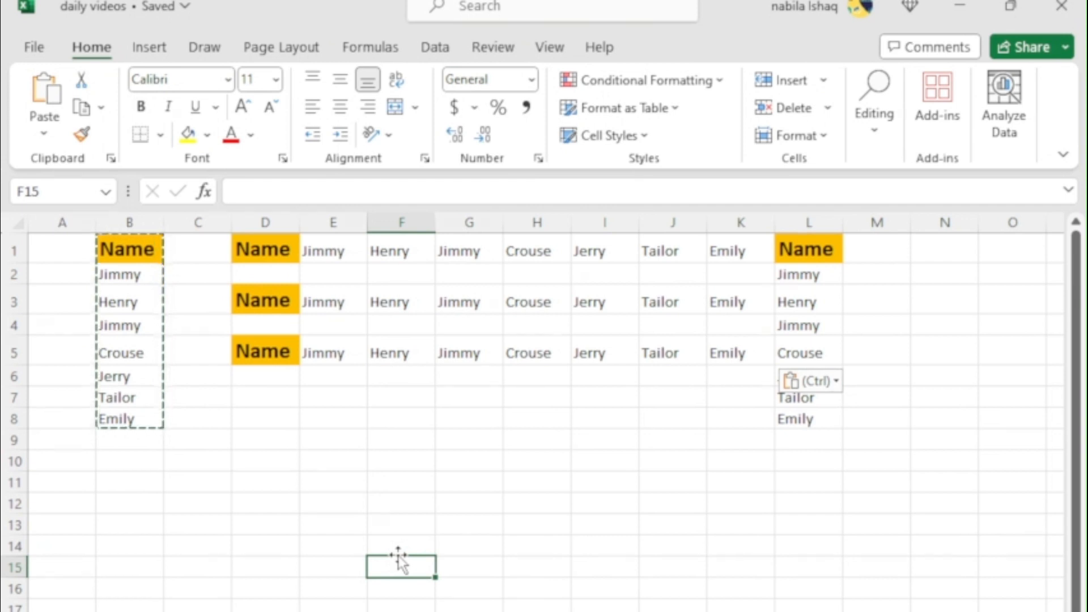
Replace the first name in cell B2 of the source list with a different first name
click(130, 274)
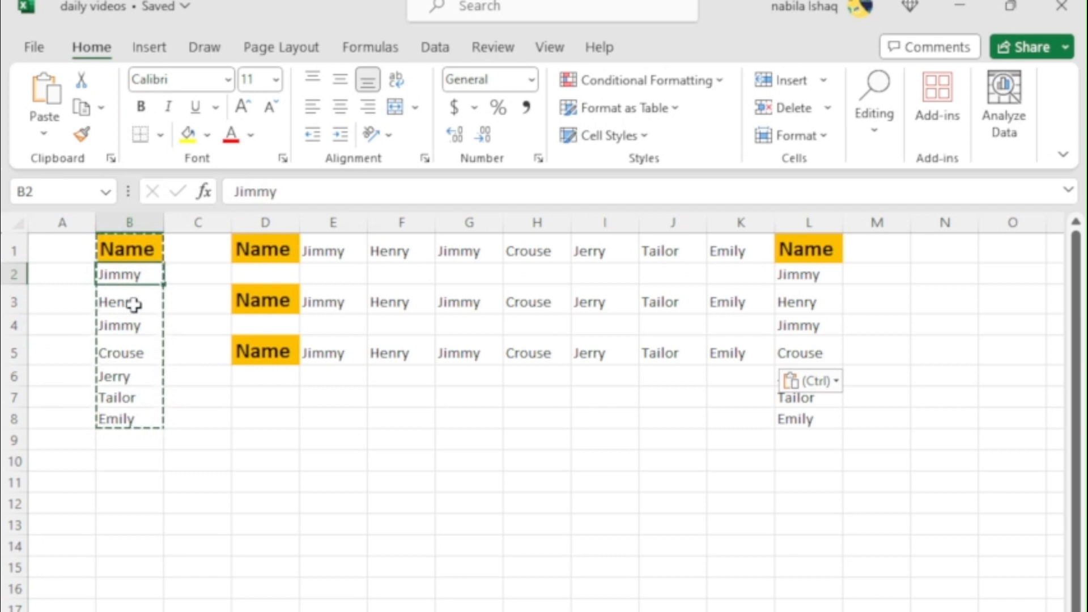
text(T)
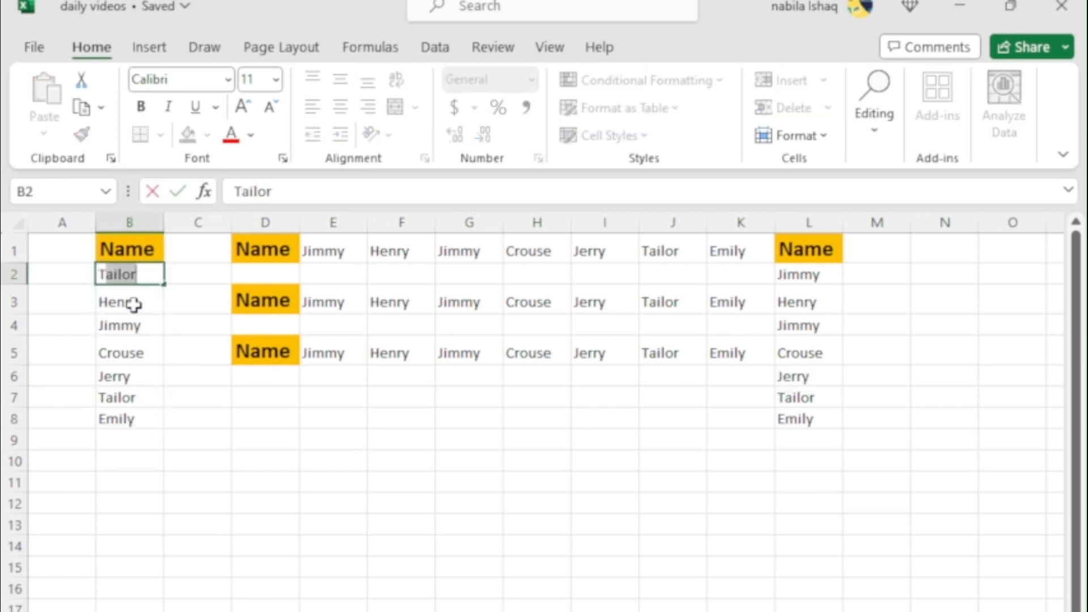
key(BackSpace)
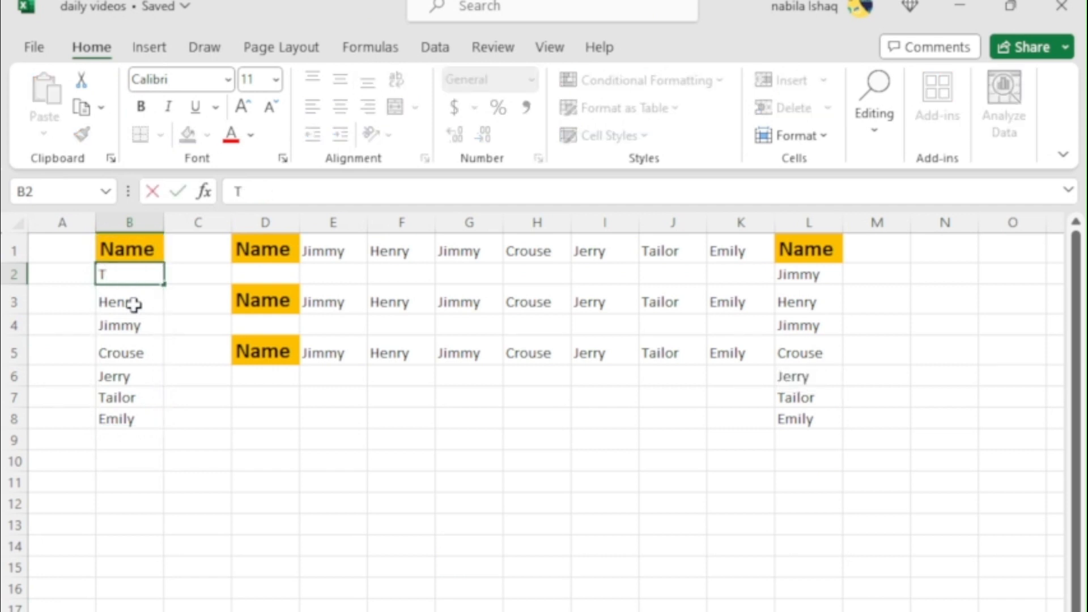
text(ommy)
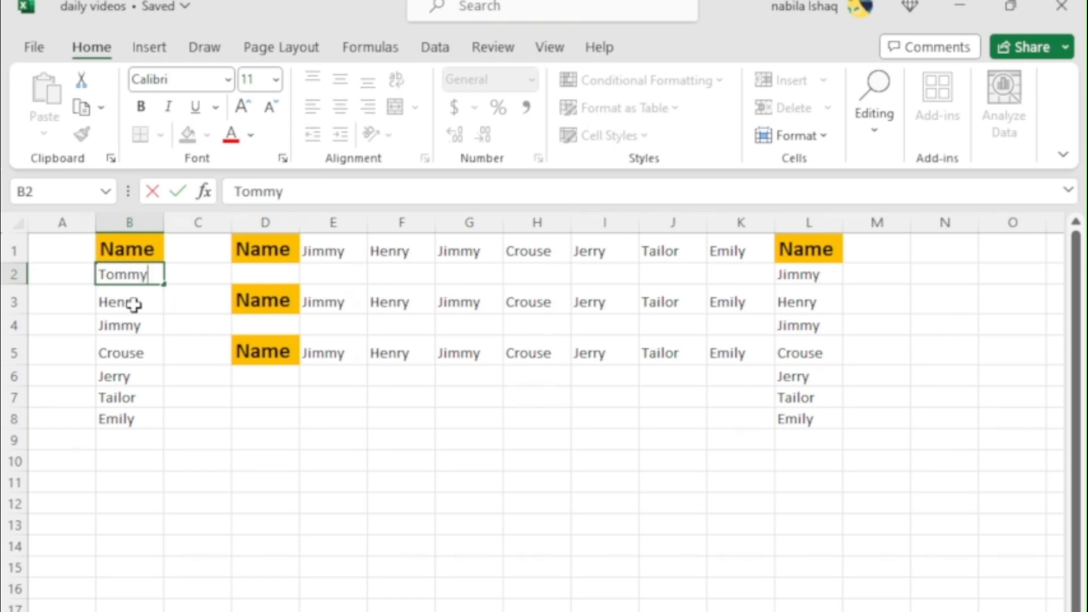
key(Return)
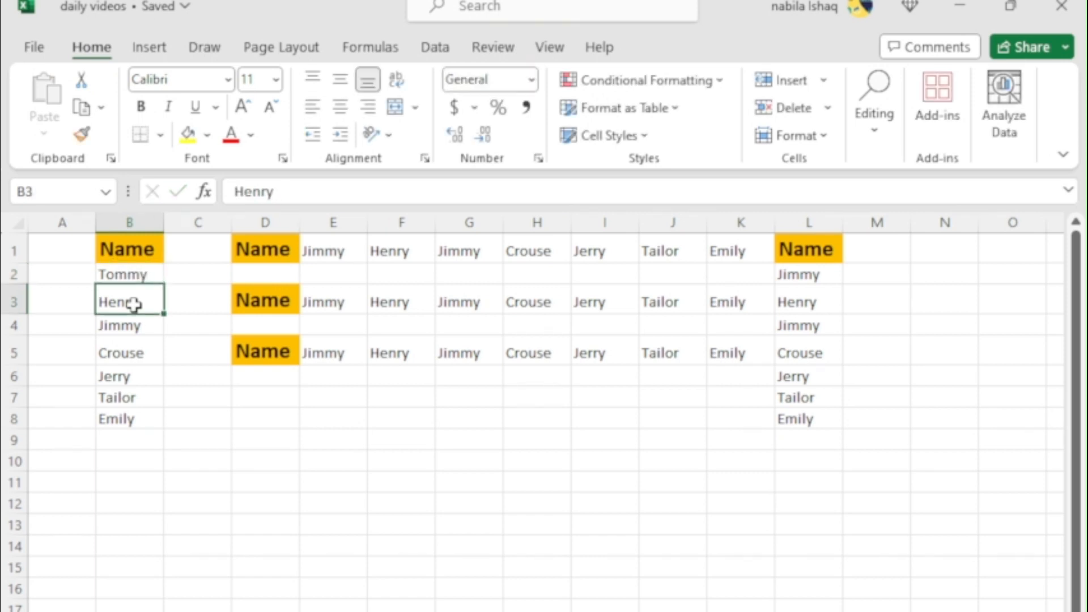
click(136, 275)
Delete columns C through L, which hold all the transposed copies of the Name list
drag(197, 222, 807, 243)
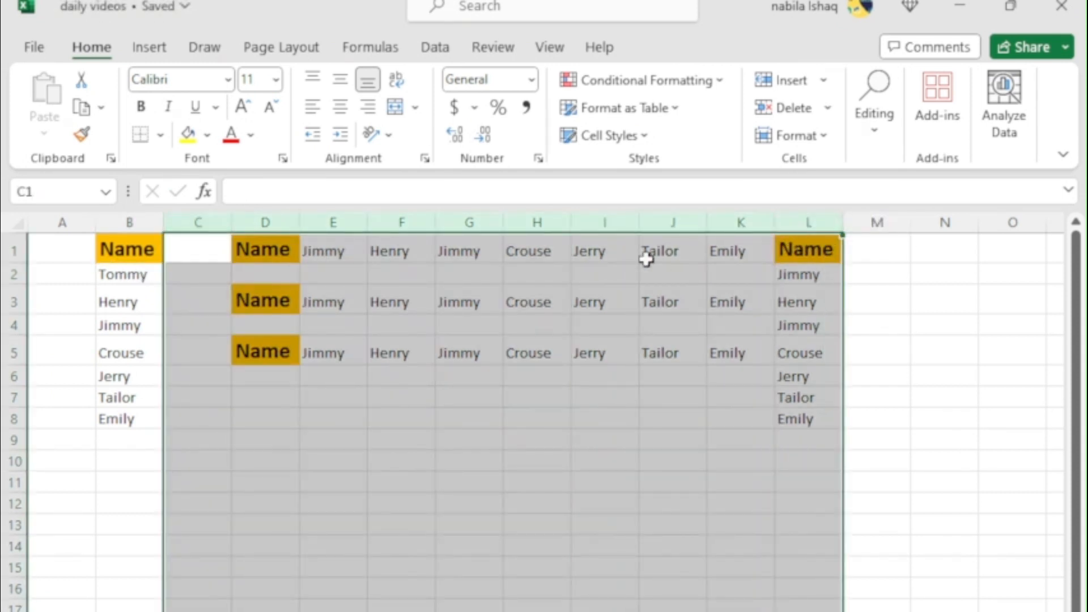
right_click(563, 260)
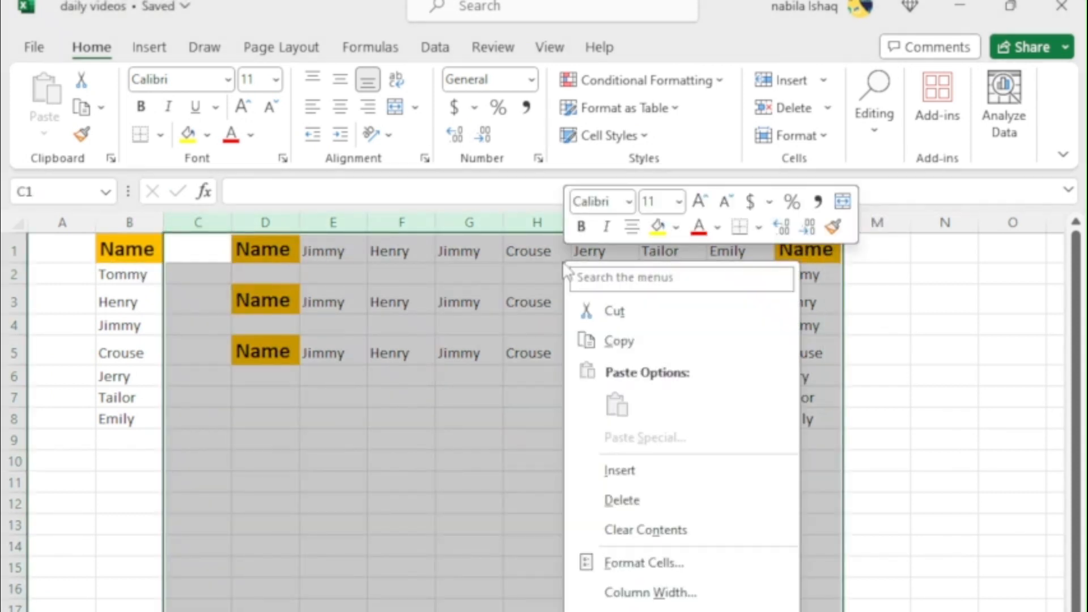
click(639, 509)
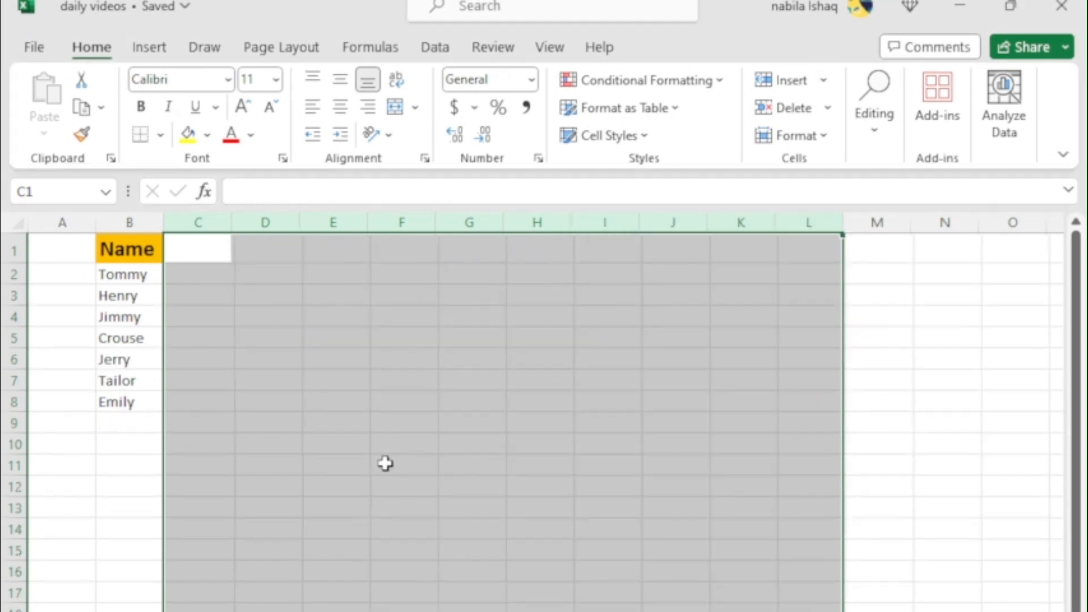
click(345, 448)
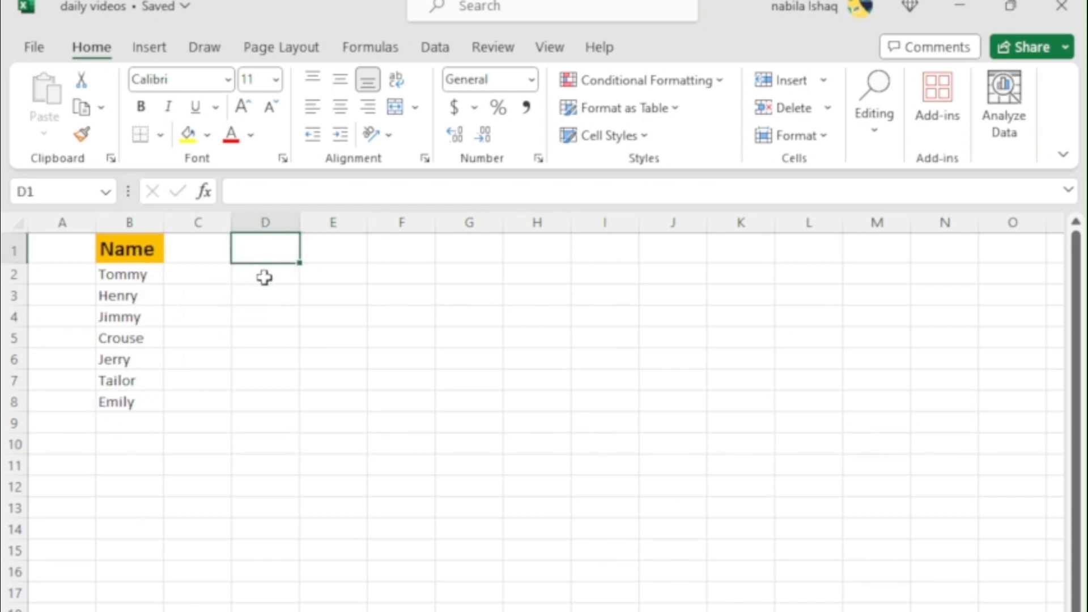
Transpose the Name list into row 1 from cell D1 with the formula =TRANSPOSE(B1:B8)
text(=)
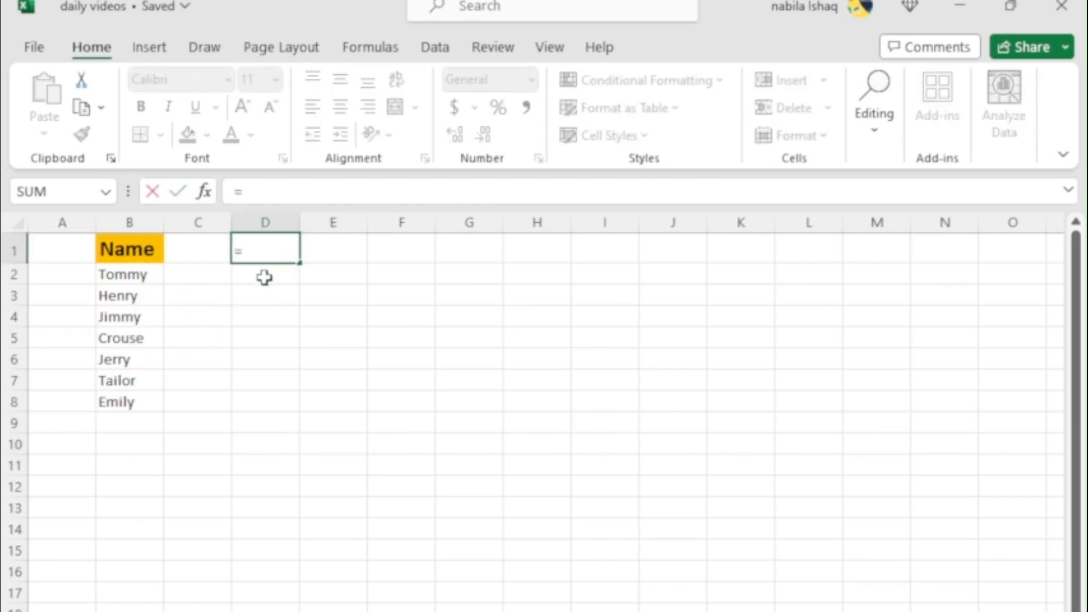
text(tr)
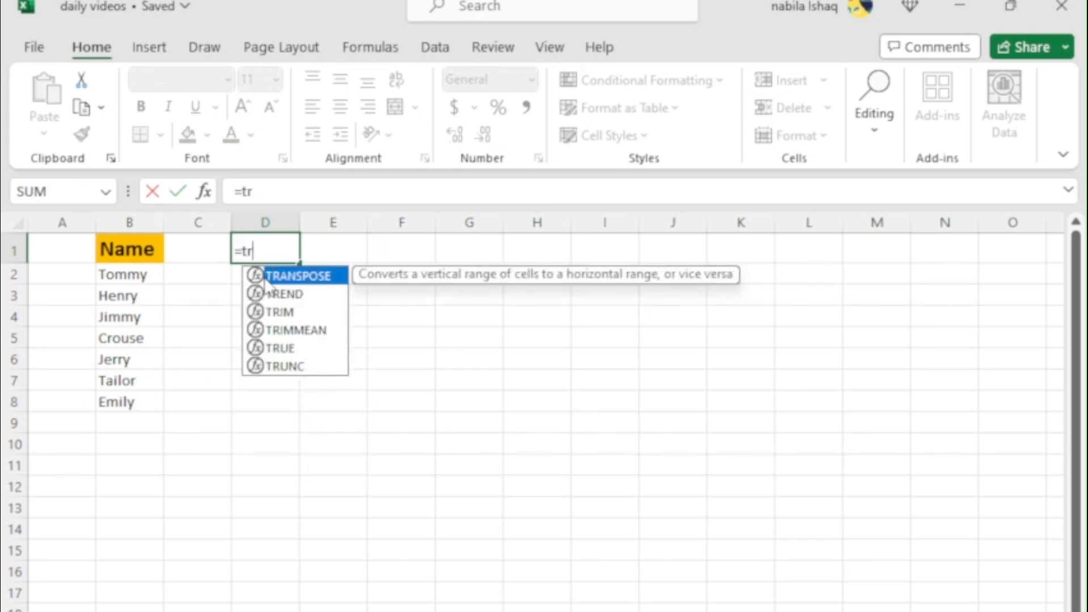
double_click(317, 277)
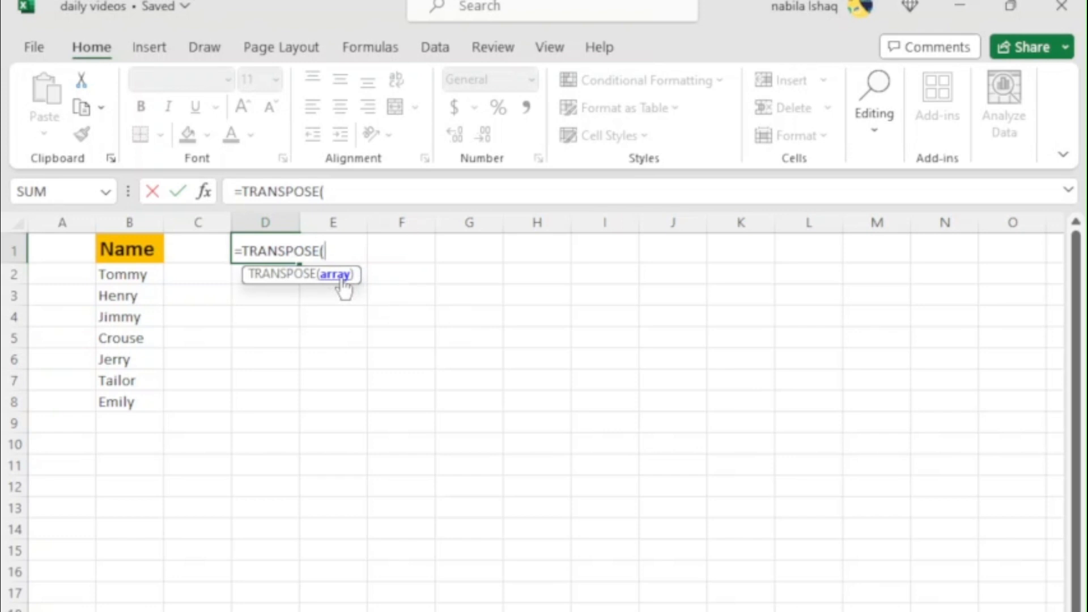
drag(140, 248, 139, 394)
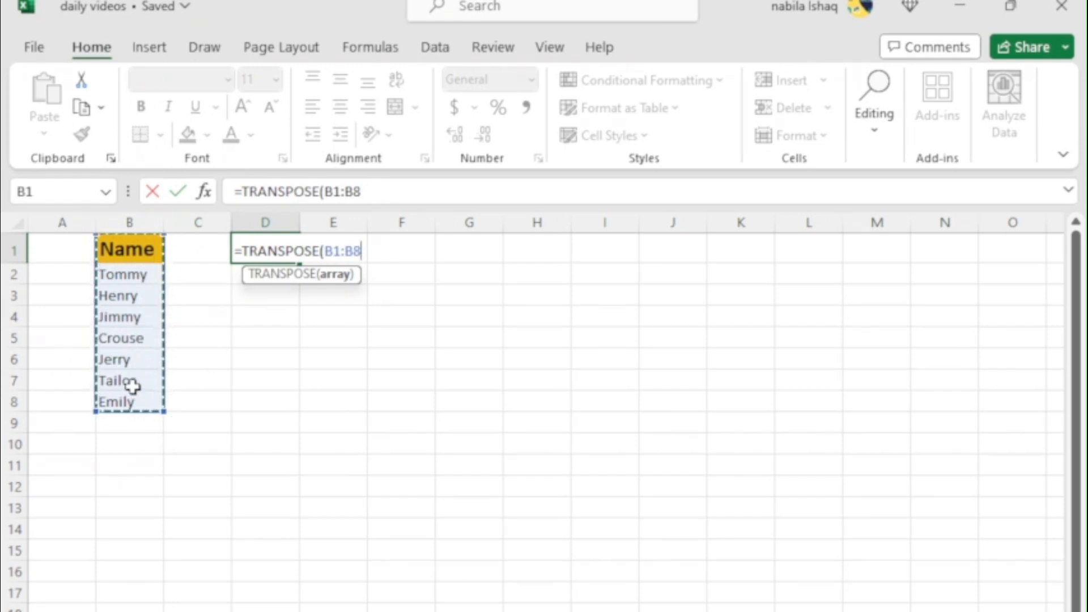
text())
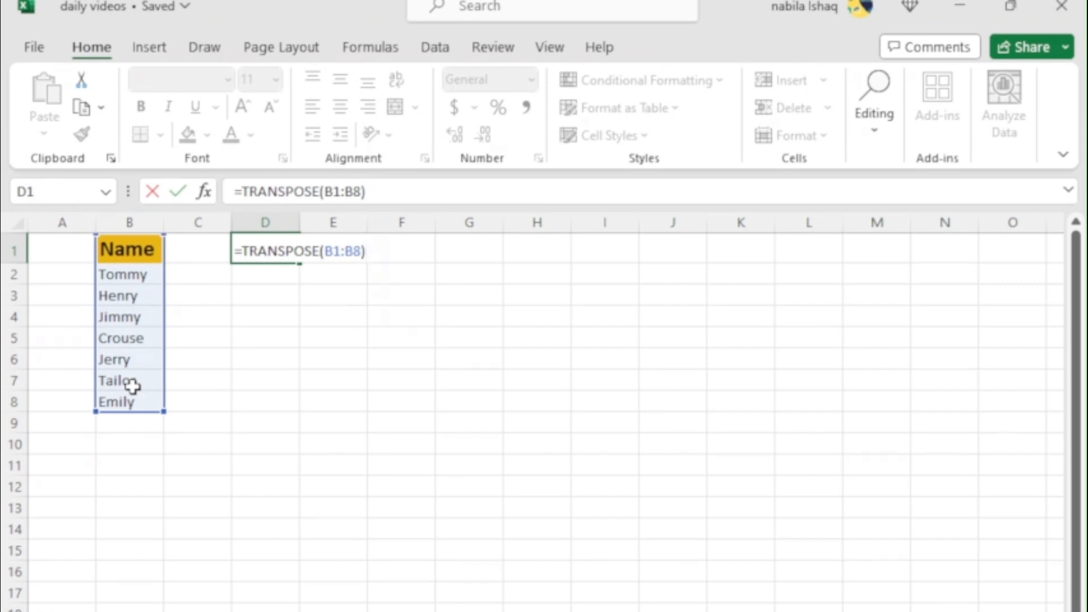
key(Return)
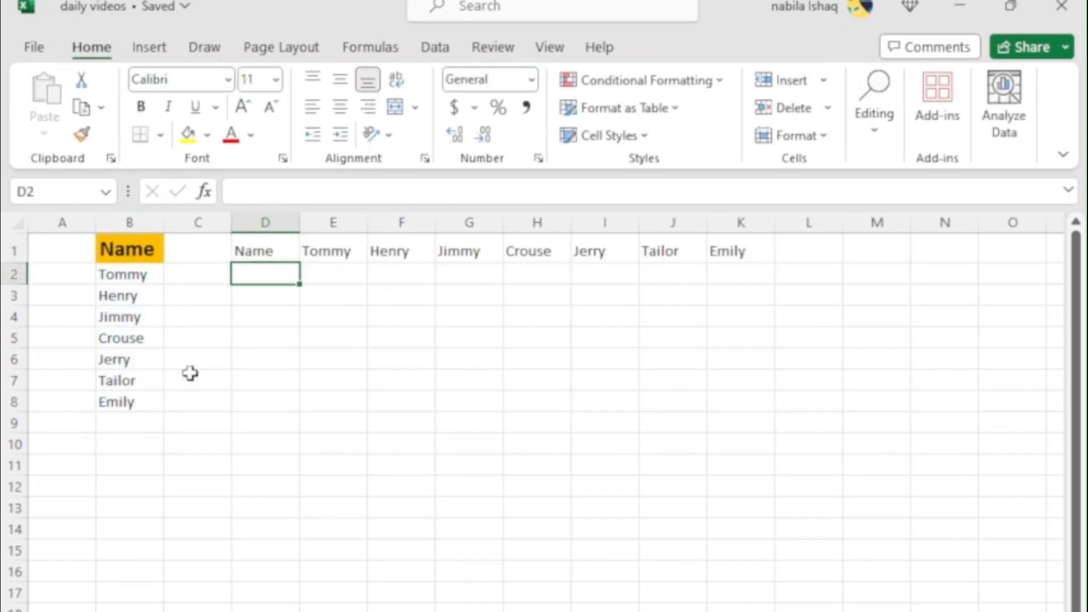
click(303, 375)
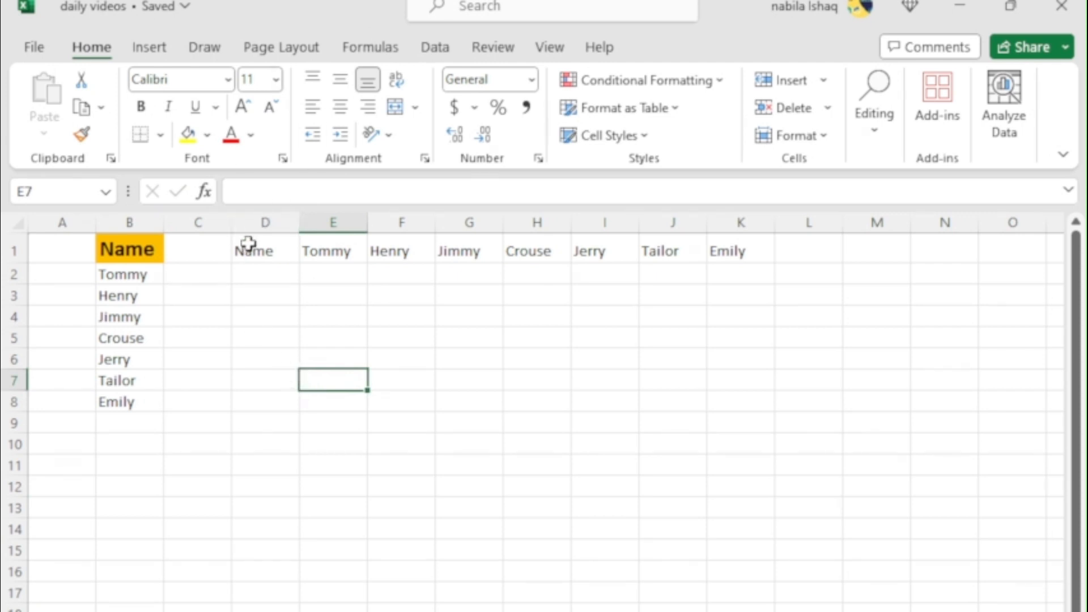
drag(269, 254, 728, 250)
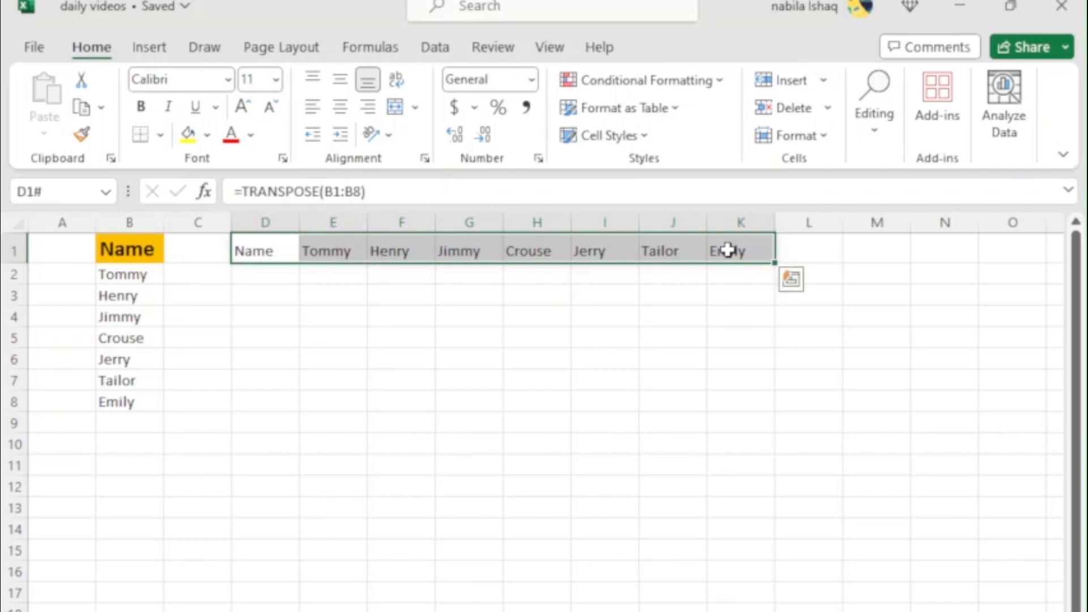
click(391, 386)
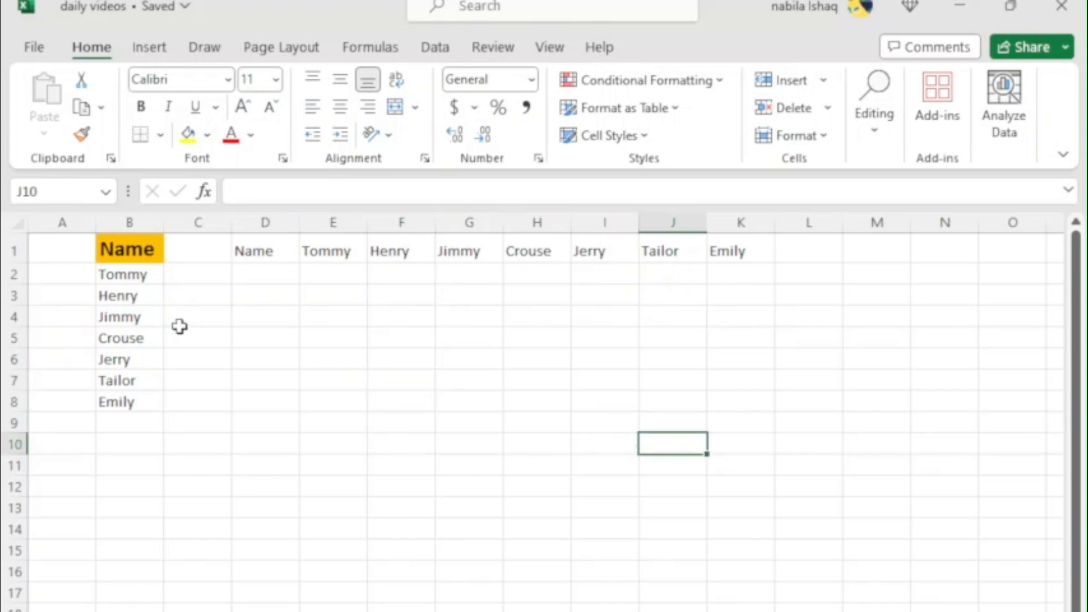
Change the entry in B2 to the same first name as in B4 and check cell E1 of the transposed row
click(132, 276)
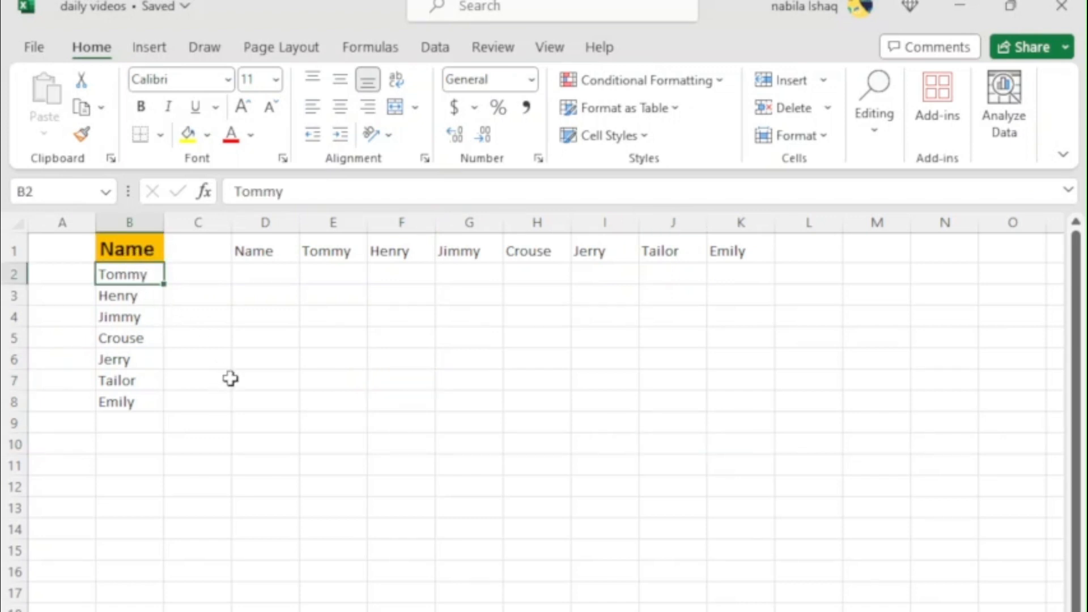
key(BackSpace)
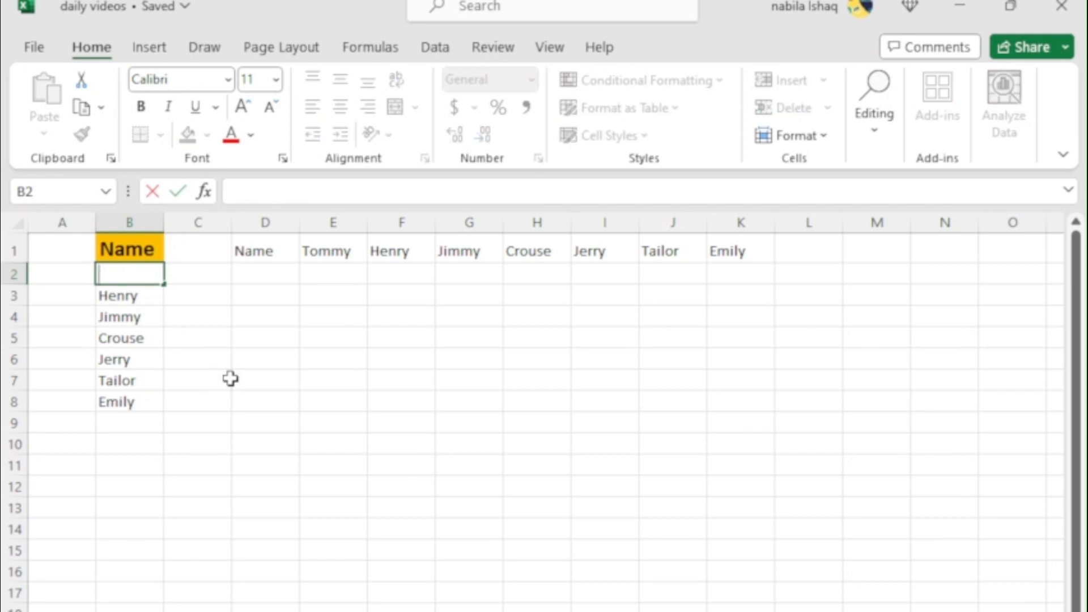
text(ji)
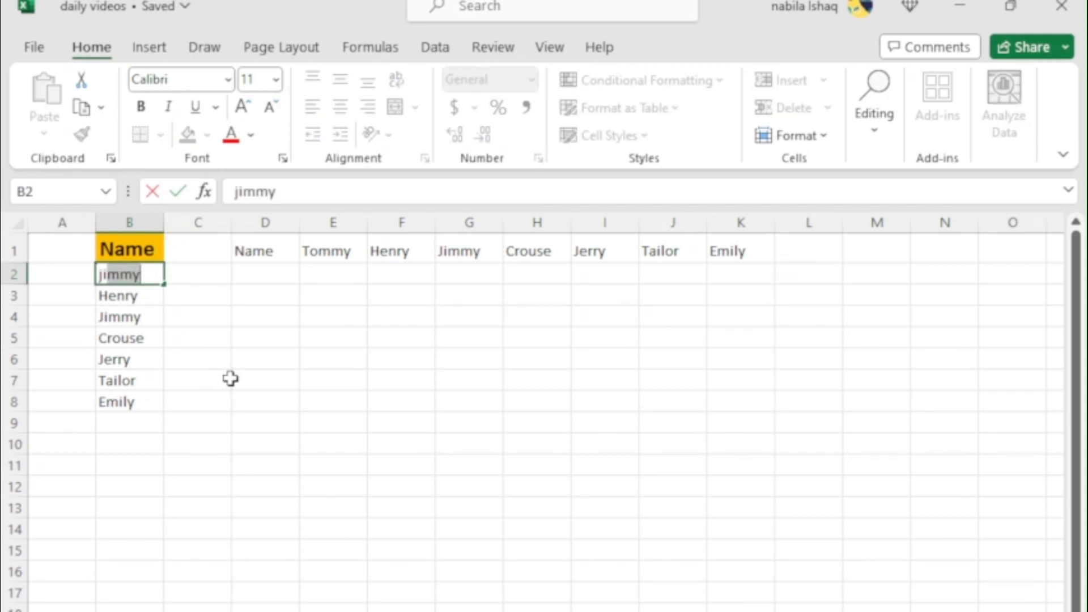
key(Return)
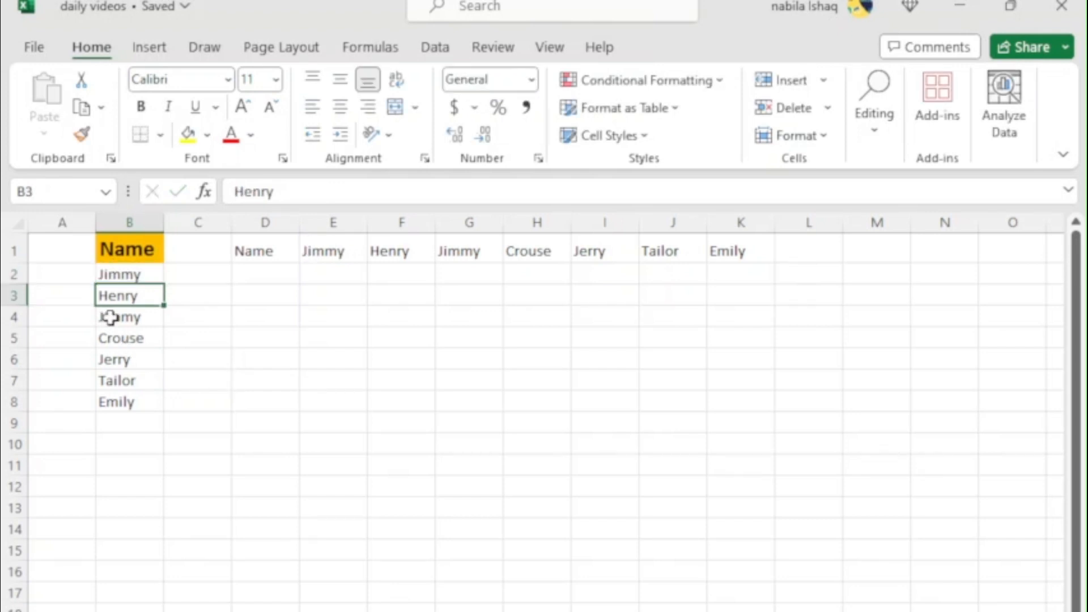
click(151, 274)
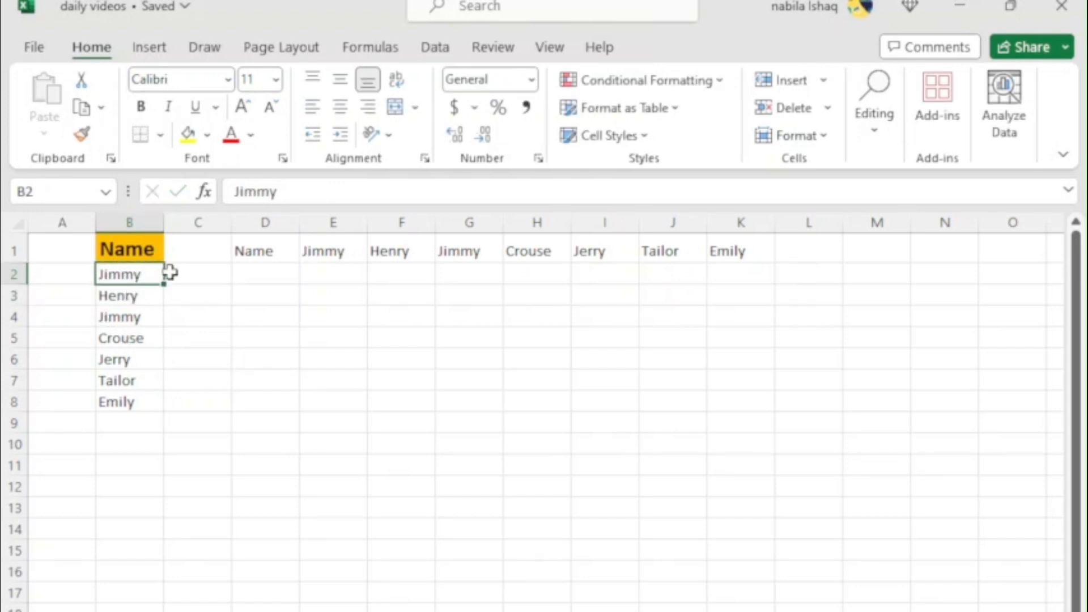
click(326, 250)
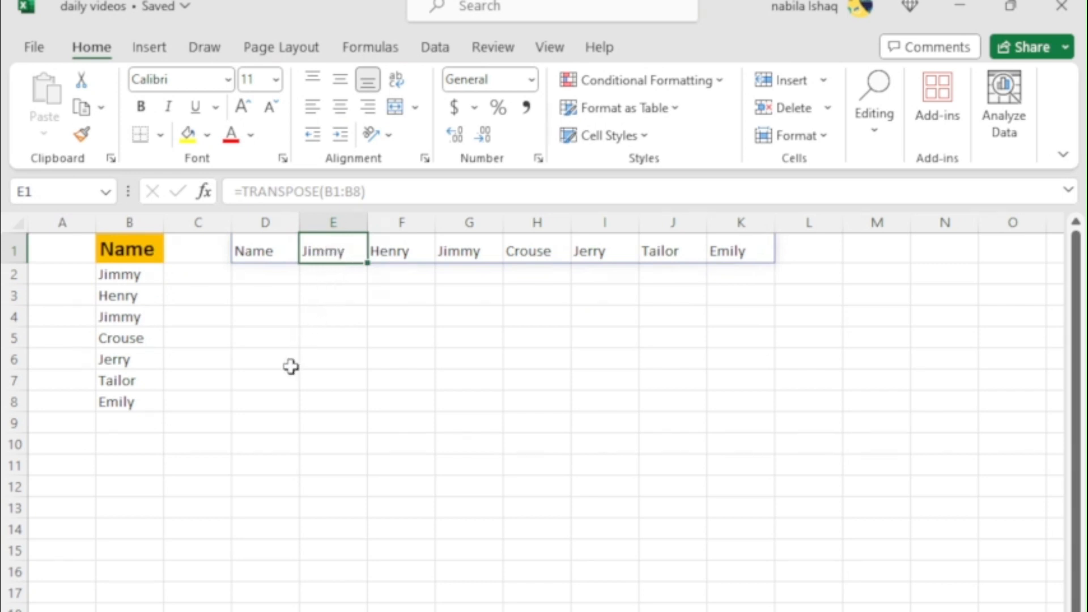
click(291, 367)
click(264, 451)
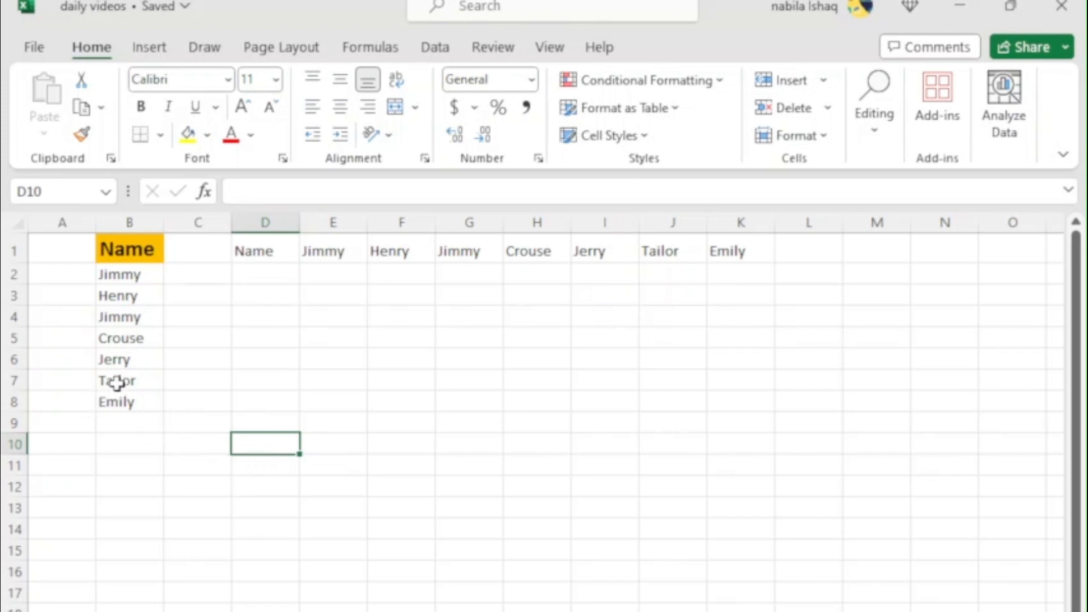
Copy the names in B2:B8 and paste them as links into column D from D3 using Paste Special
drag(117, 275, 135, 416)
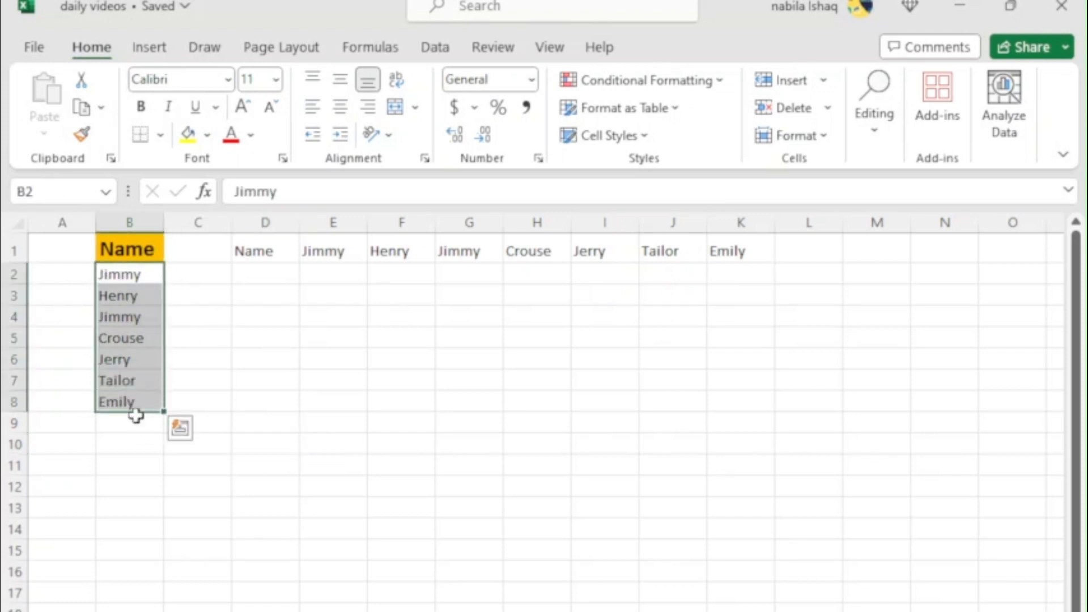
key(ctrl+c)
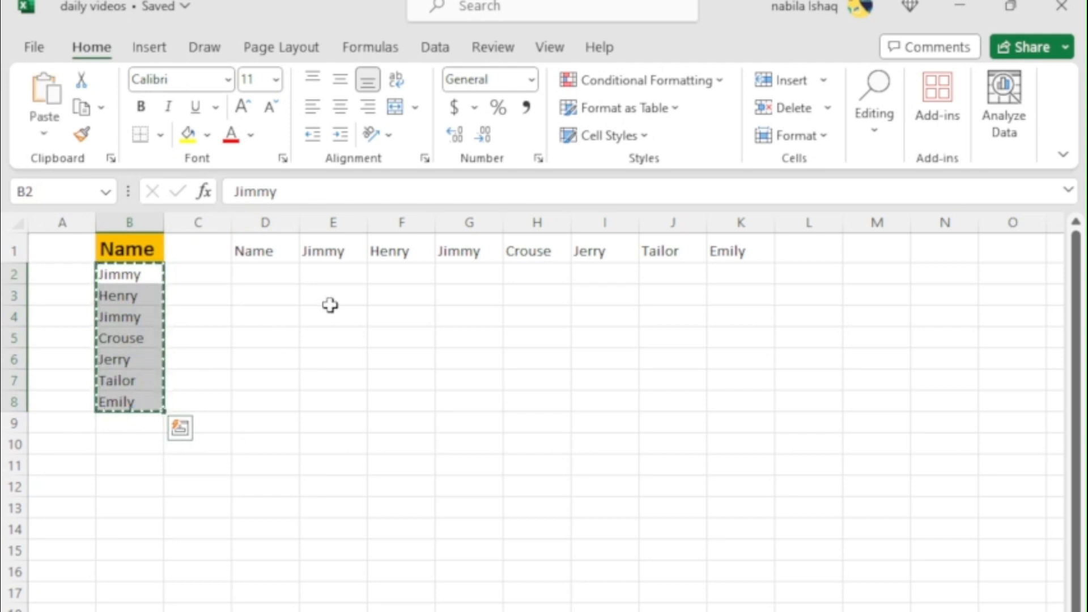
click(275, 296)
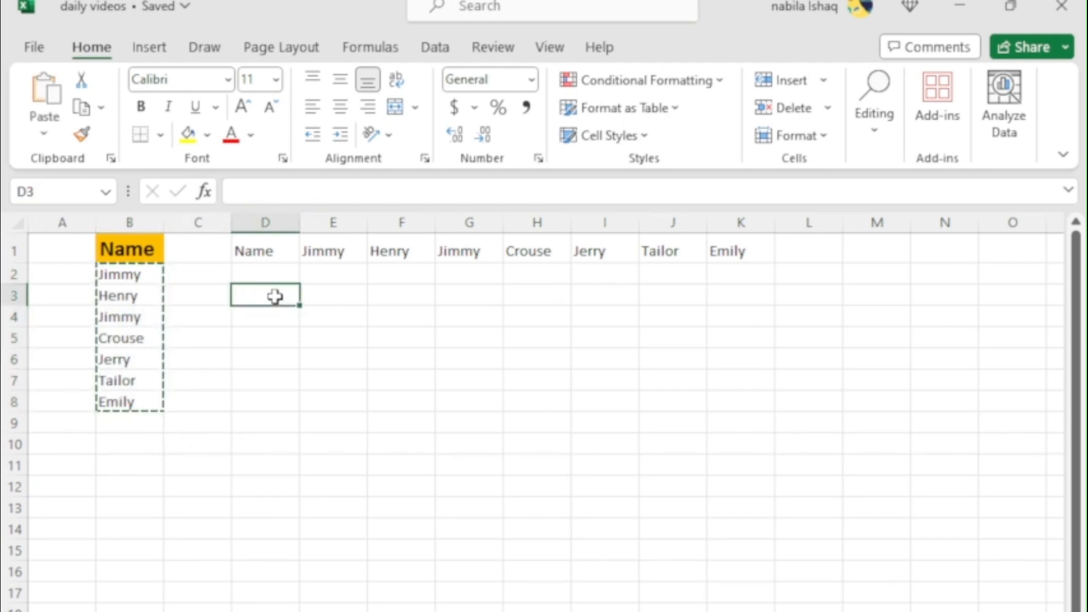
right_click(275, 296)
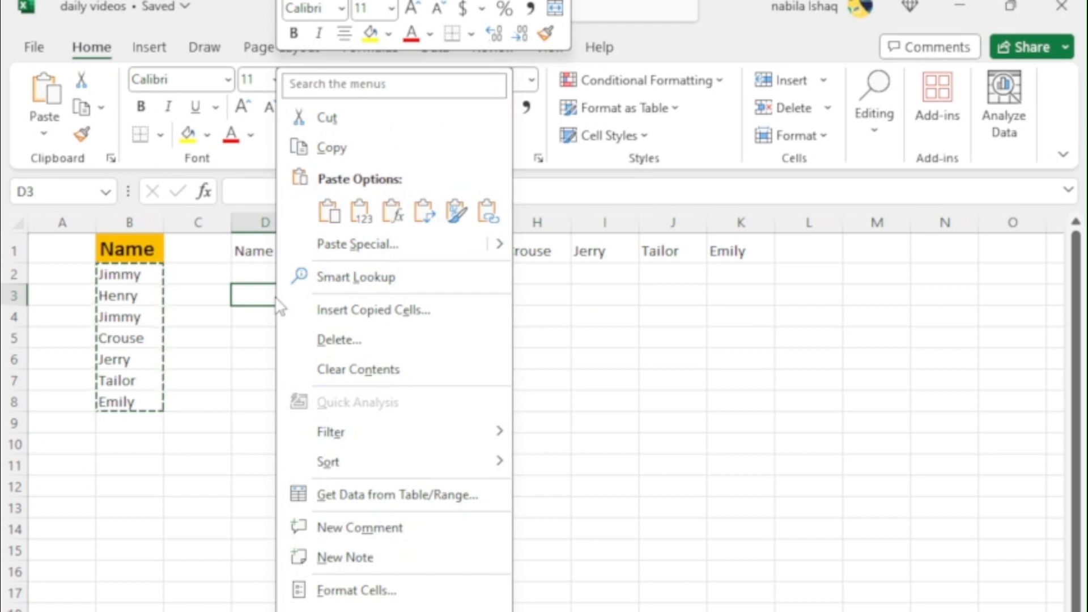
click(345, 244)
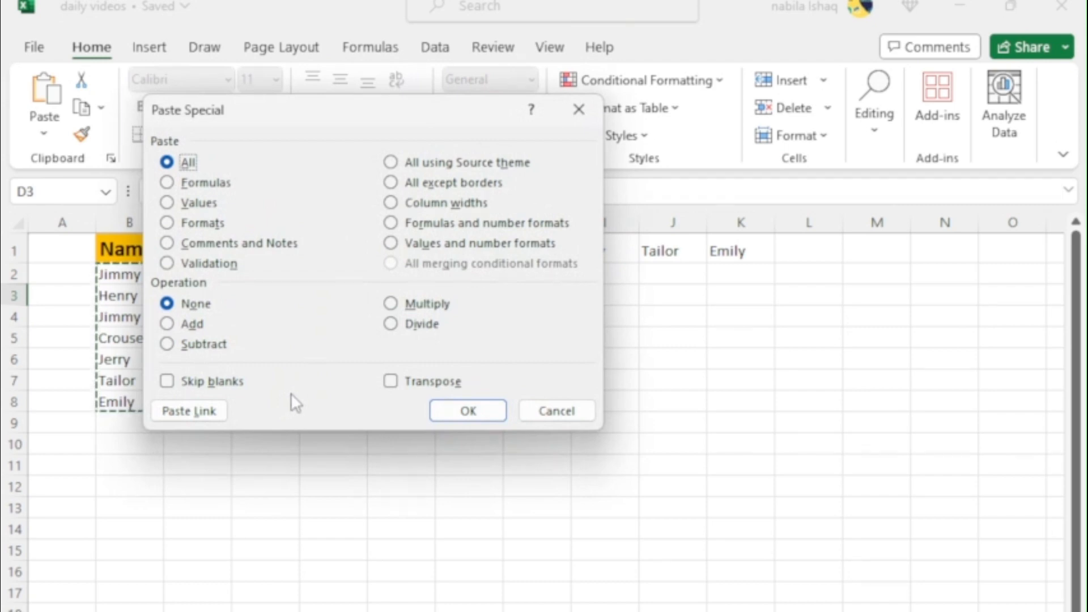
click(184, 413)
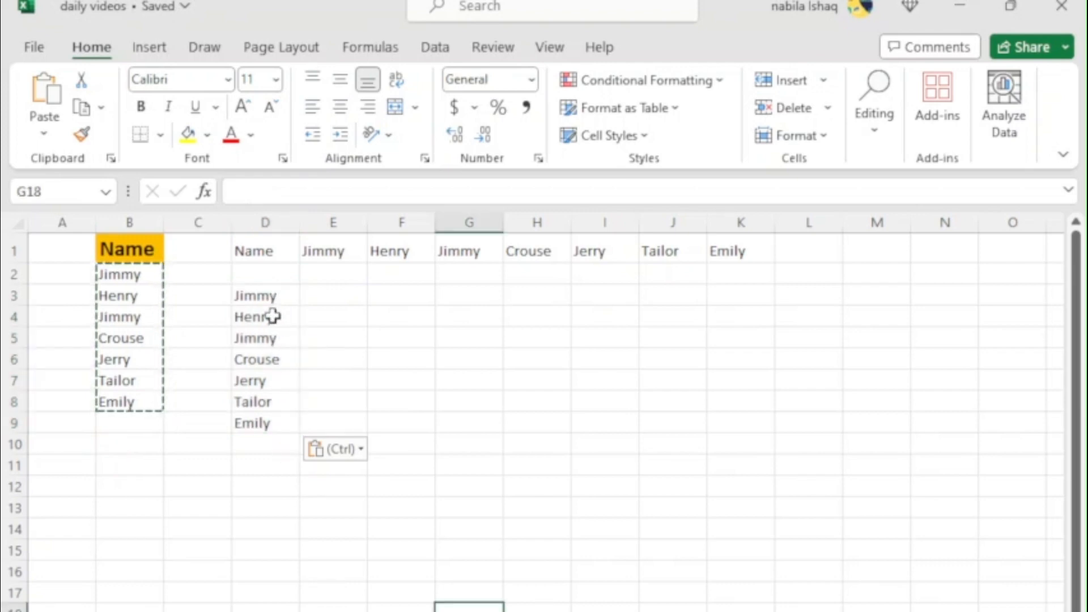
drag(255, 295, 267, 434)
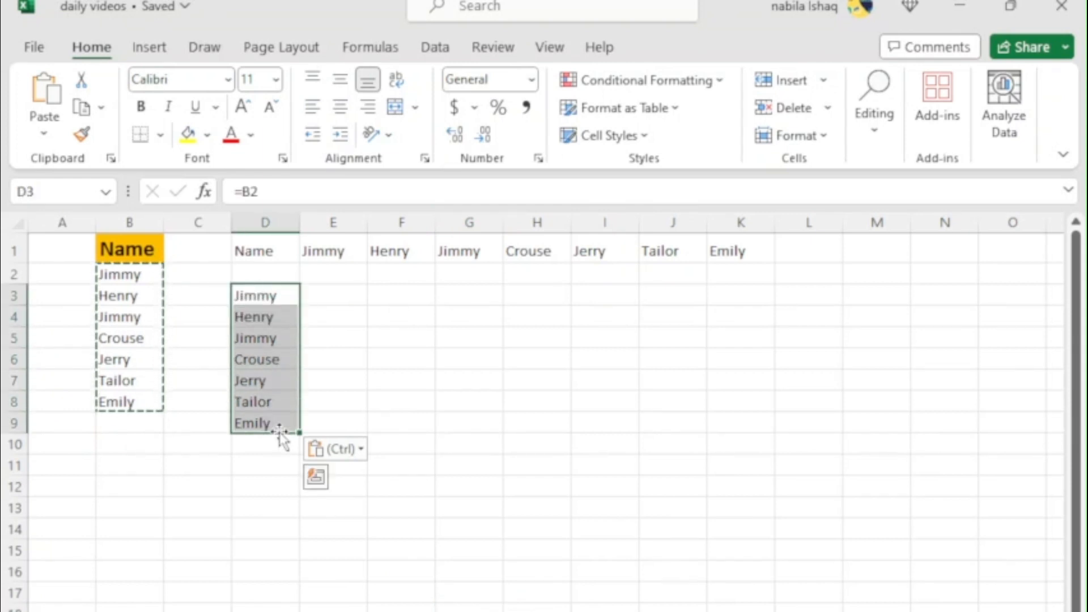
key(ctrl+h)
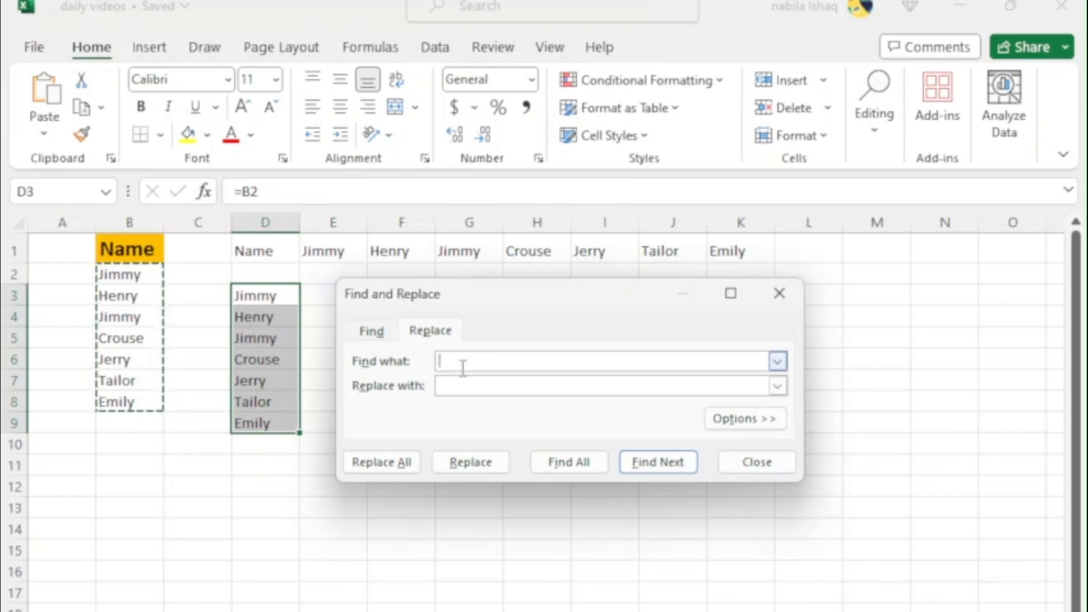
text(=)
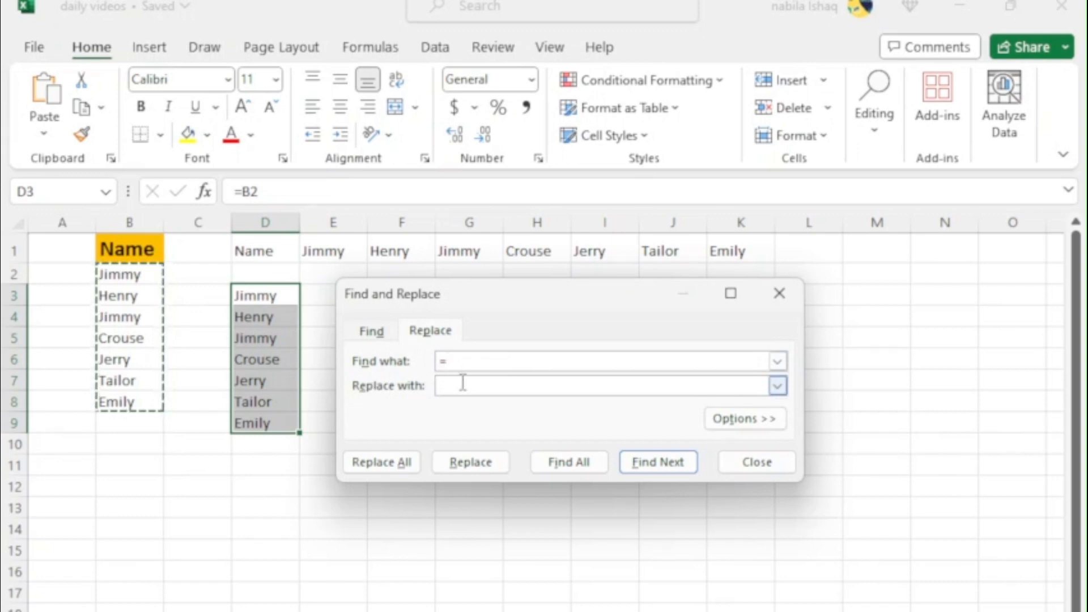
click(460, 385)
text(@)
text(BR)
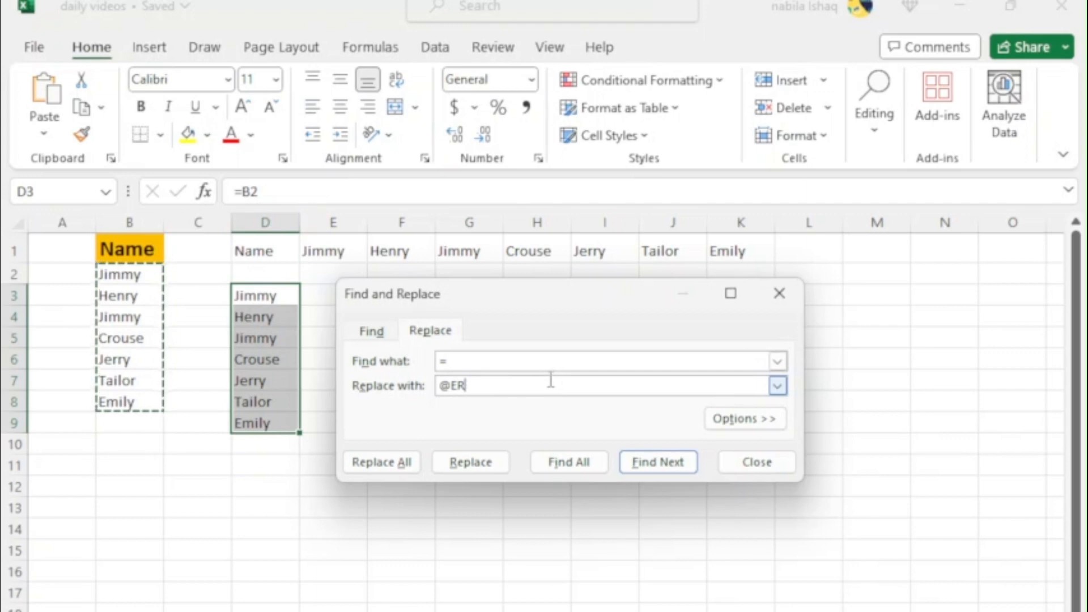
drag(551, 381, 407, 443)
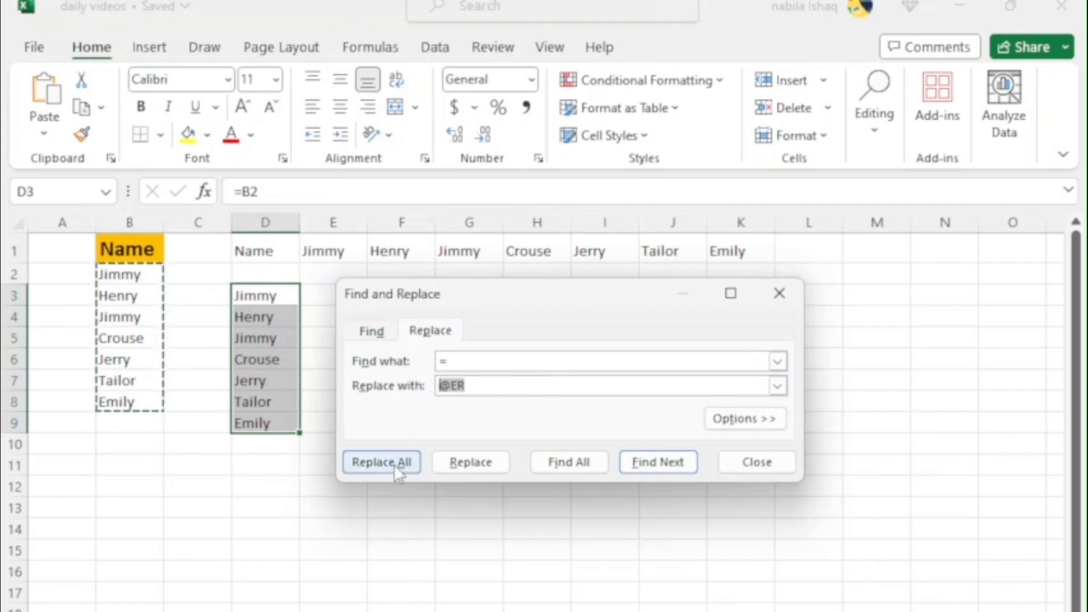
click(394, 464)
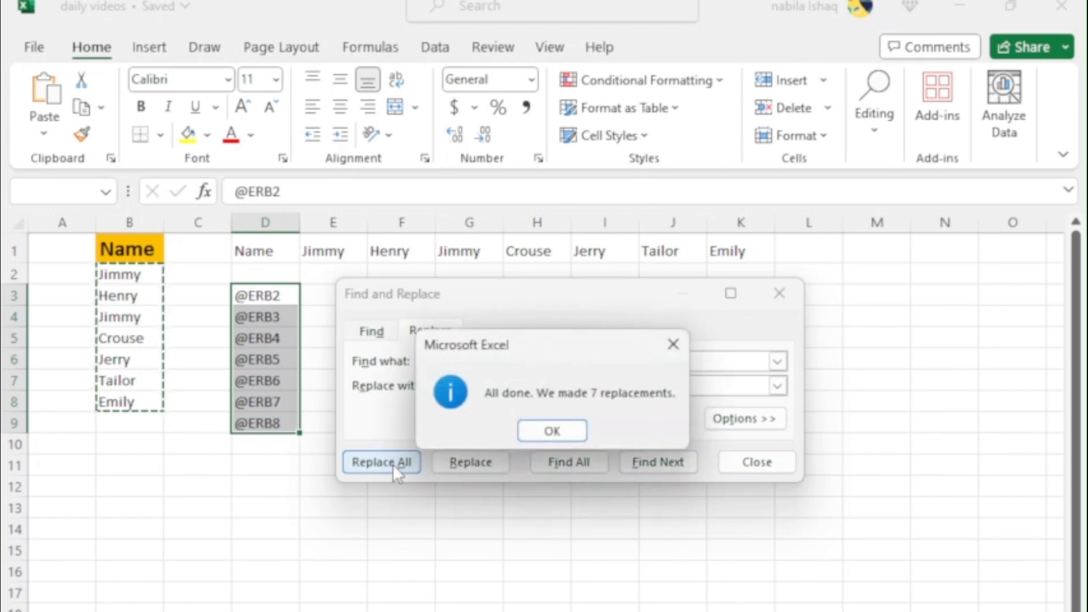
click(551, 431)
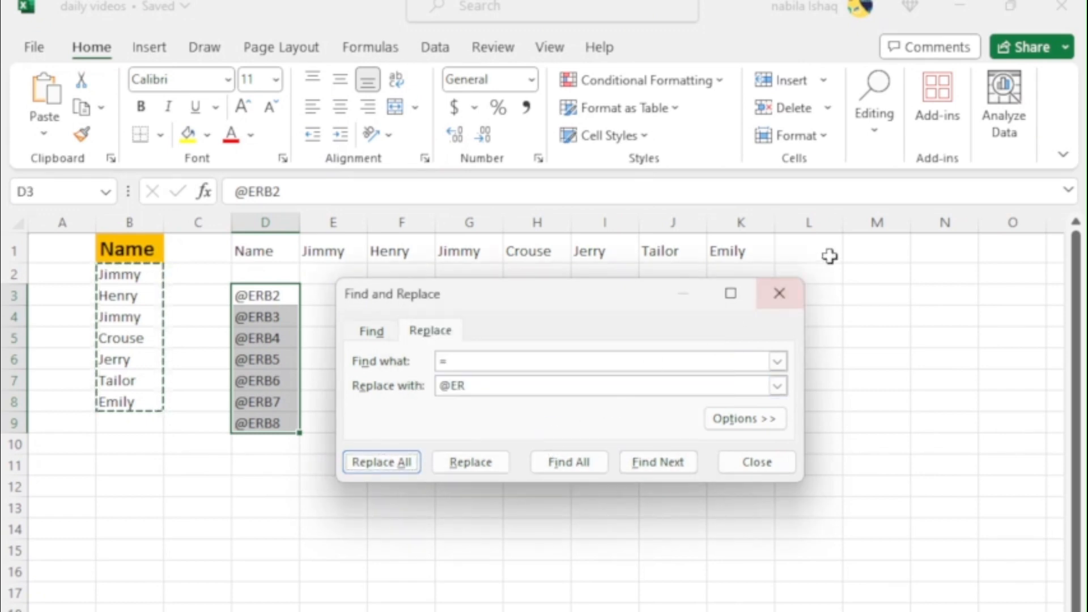
click(780, 294)
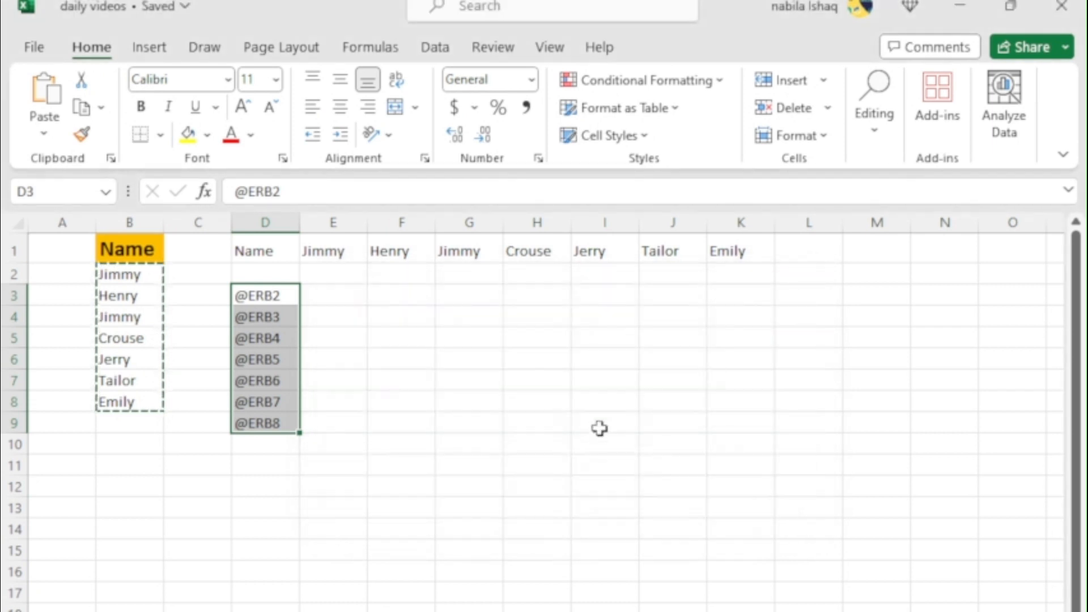
click(421, 473)
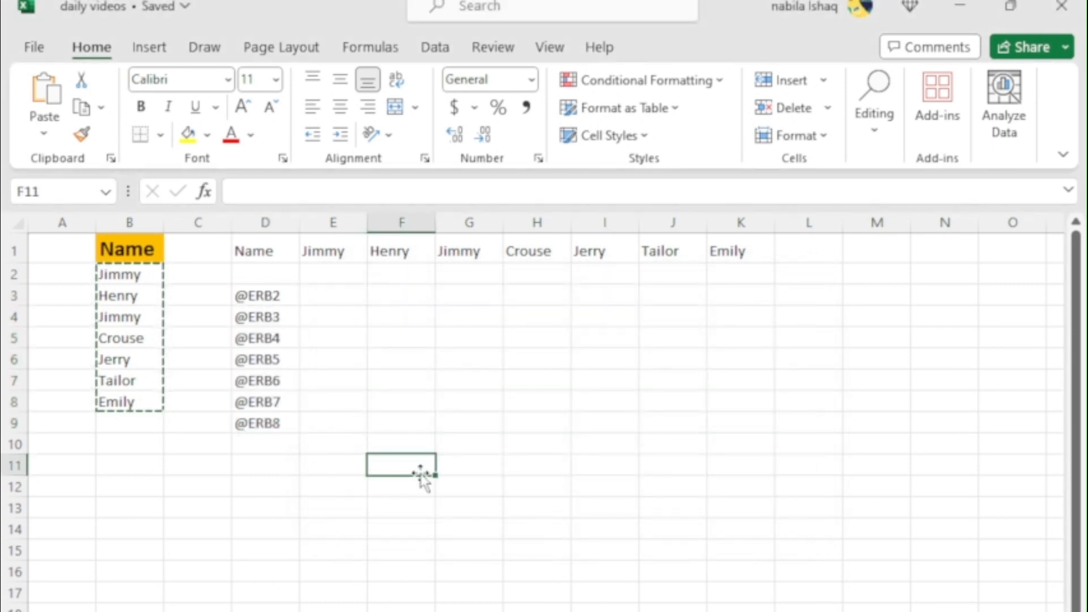
Copy the text entries in D3:D9 and paste them transposed into row 3 starting at F3
click(264, 291)
drag(264, 288, 265, 423)
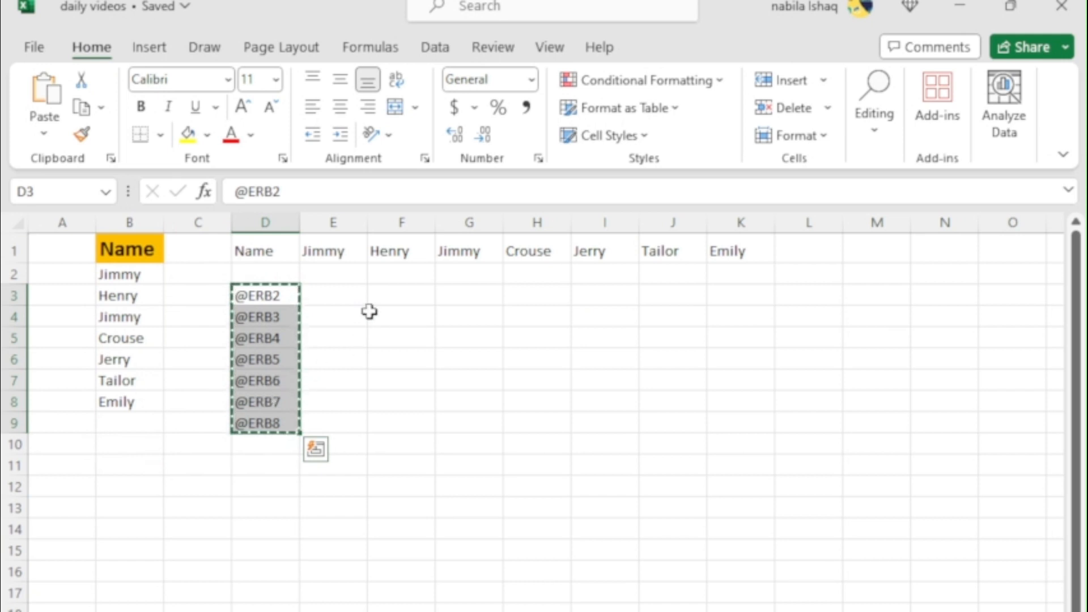
click(385, 301)
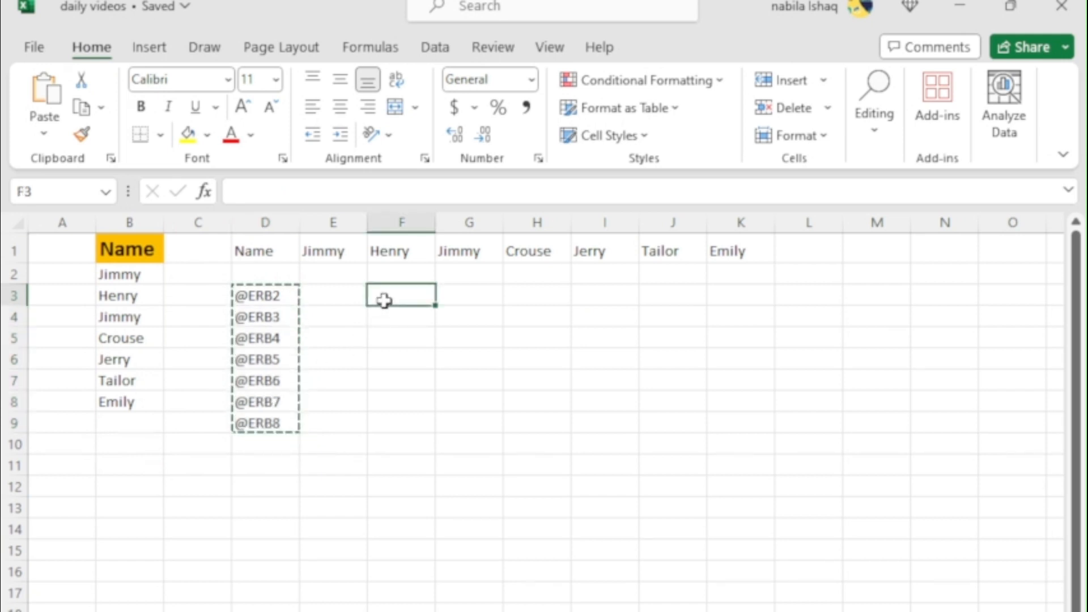
right_click(385, 301)
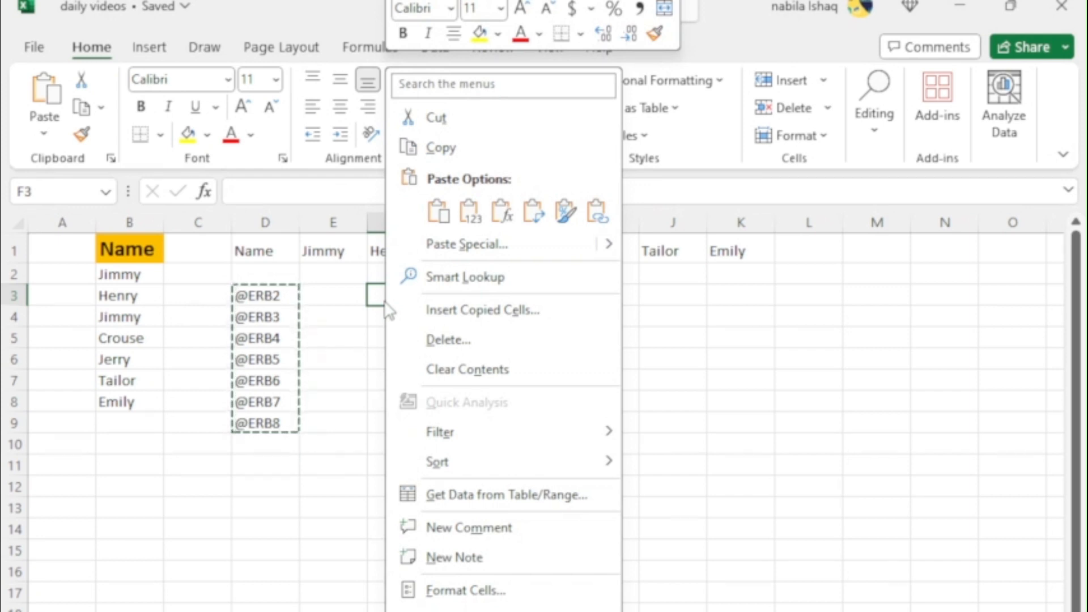
click(531, 215)
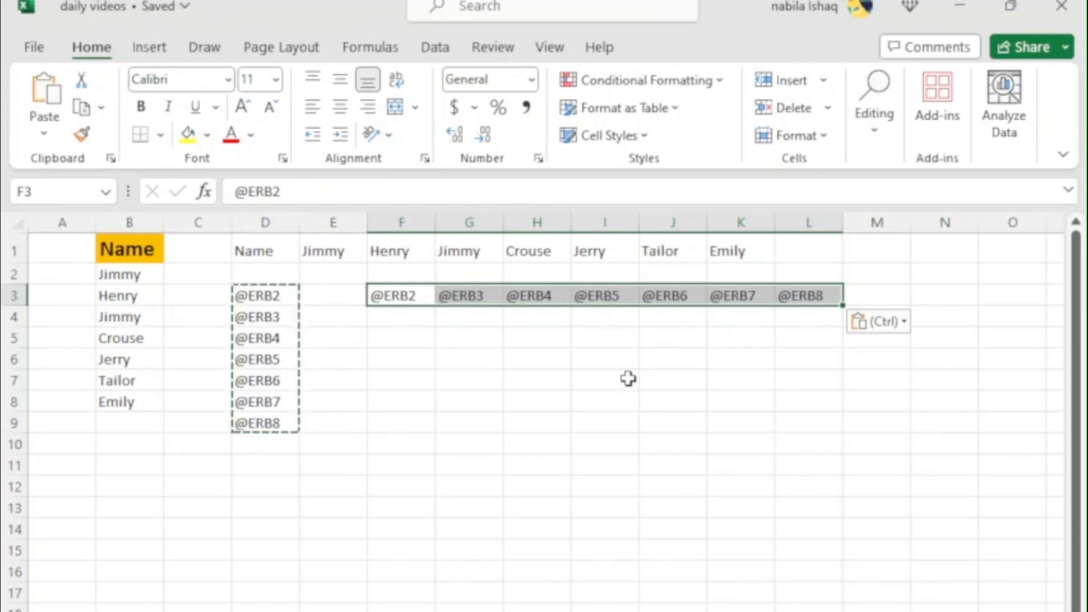
key(ctrl+h)
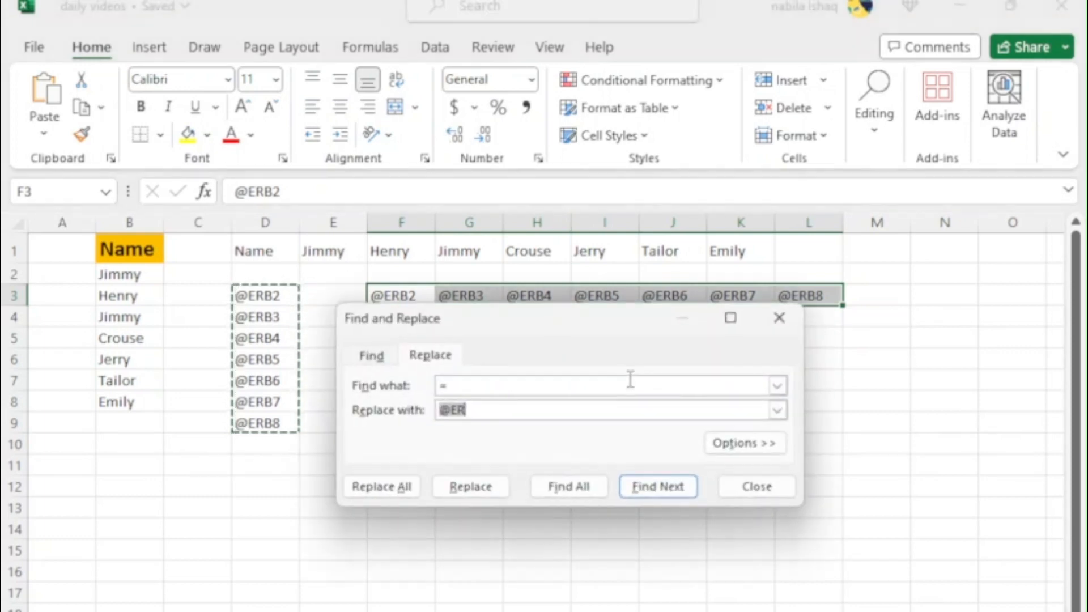
drag(550, 318, 549, 187)
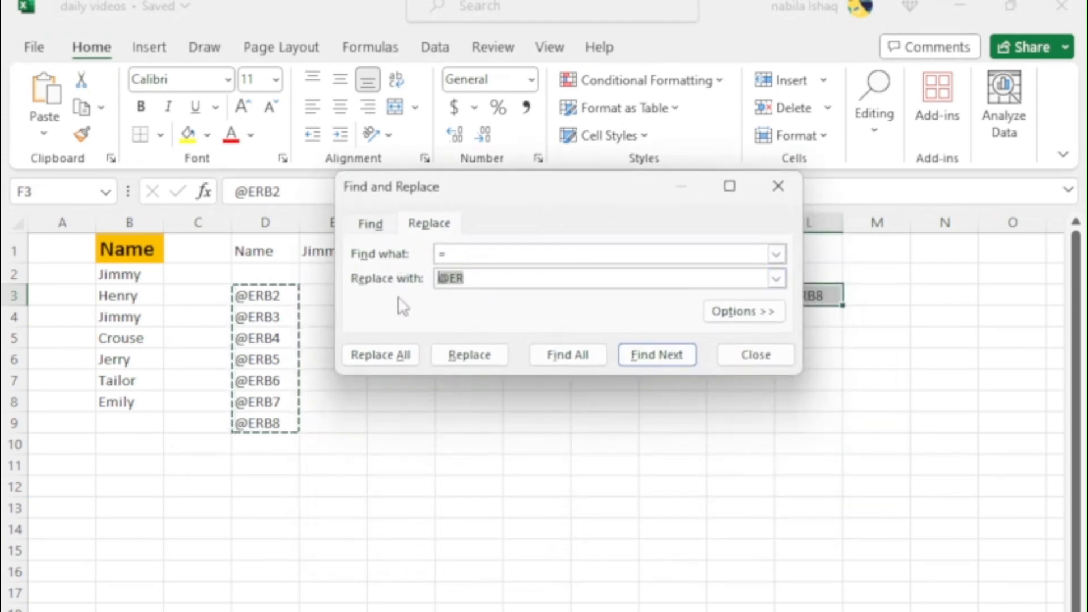
key(BackSpace)
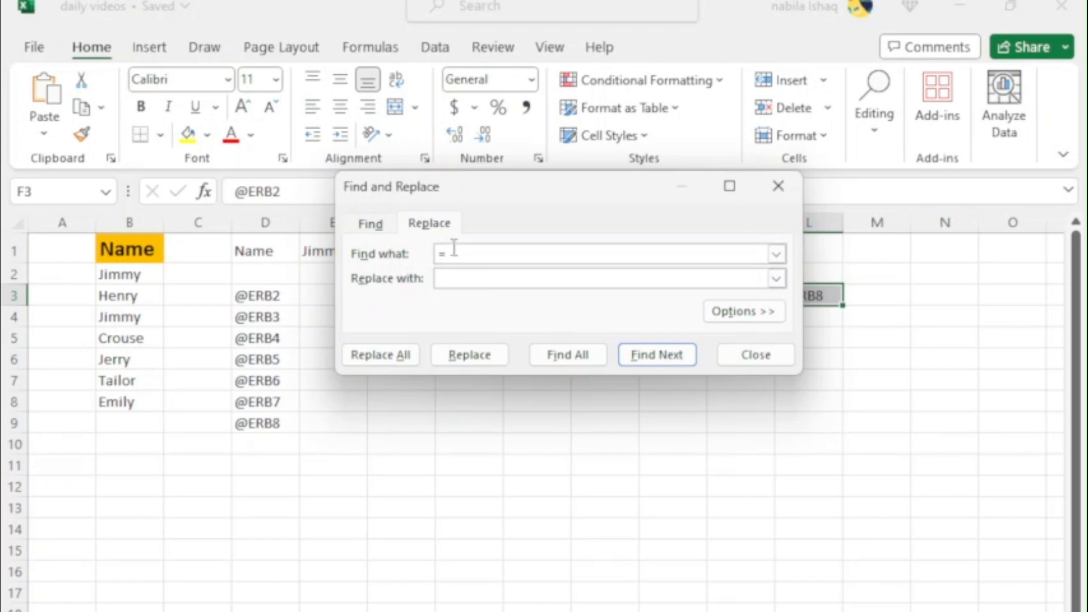
drag(452, 250, 419, 253)
text(@ER)
click(457, 278)
text(=)
click(377, 362)
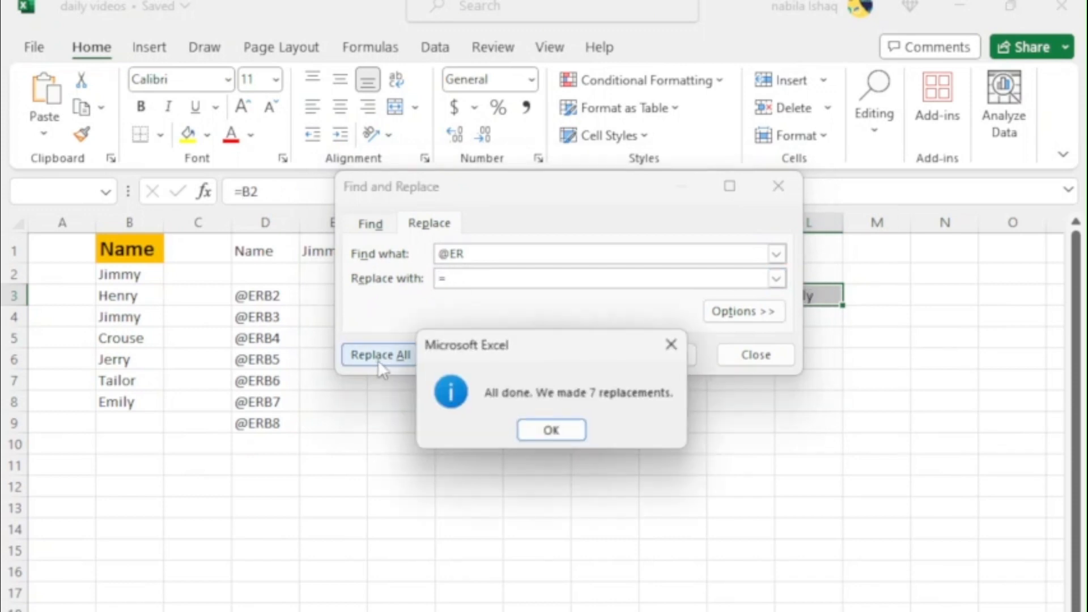
click(553, 433)
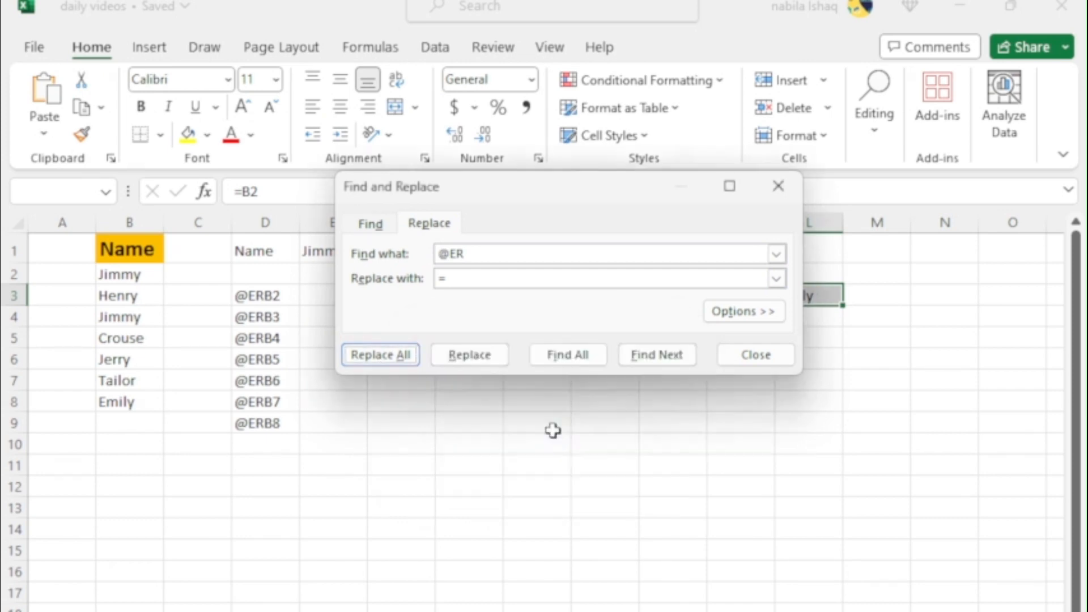
click(778, 186)
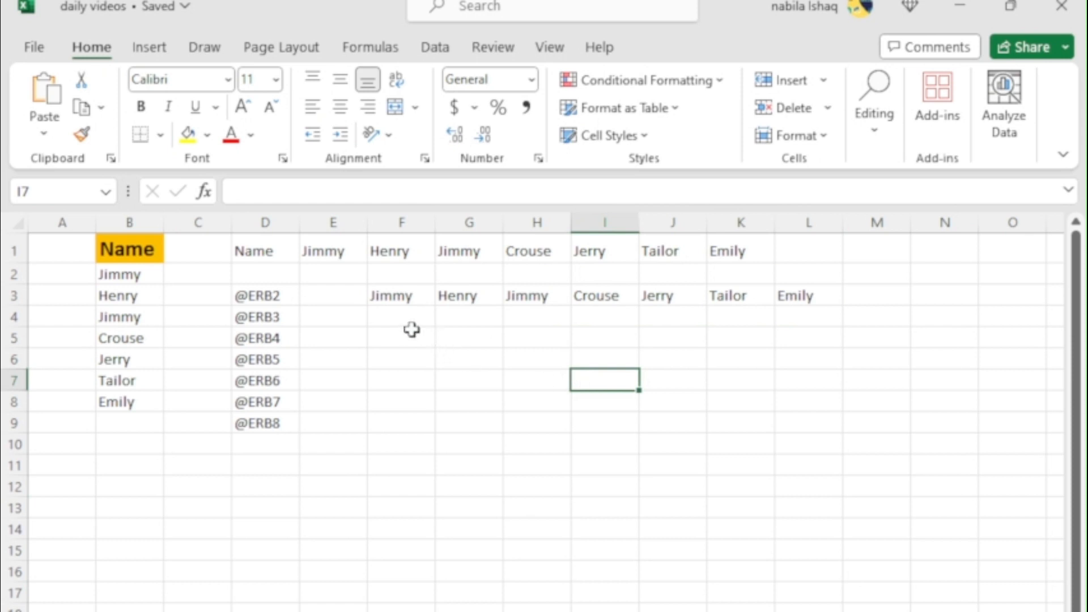
drag(393, 297, 802, 303)
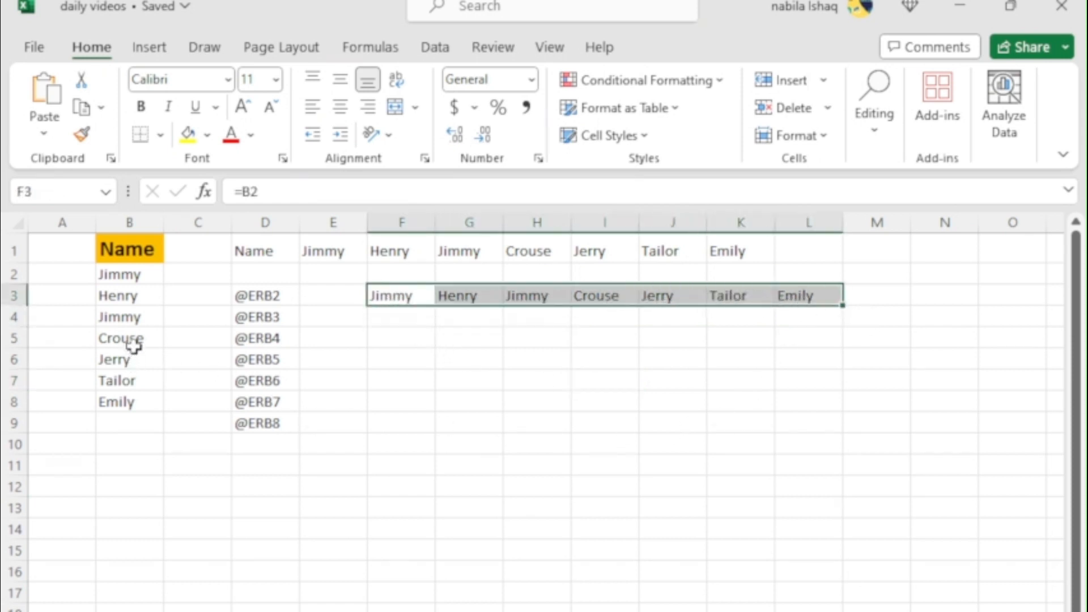
click(117, 272)
drag(117, 273, 119, 418)
click(186, 482)
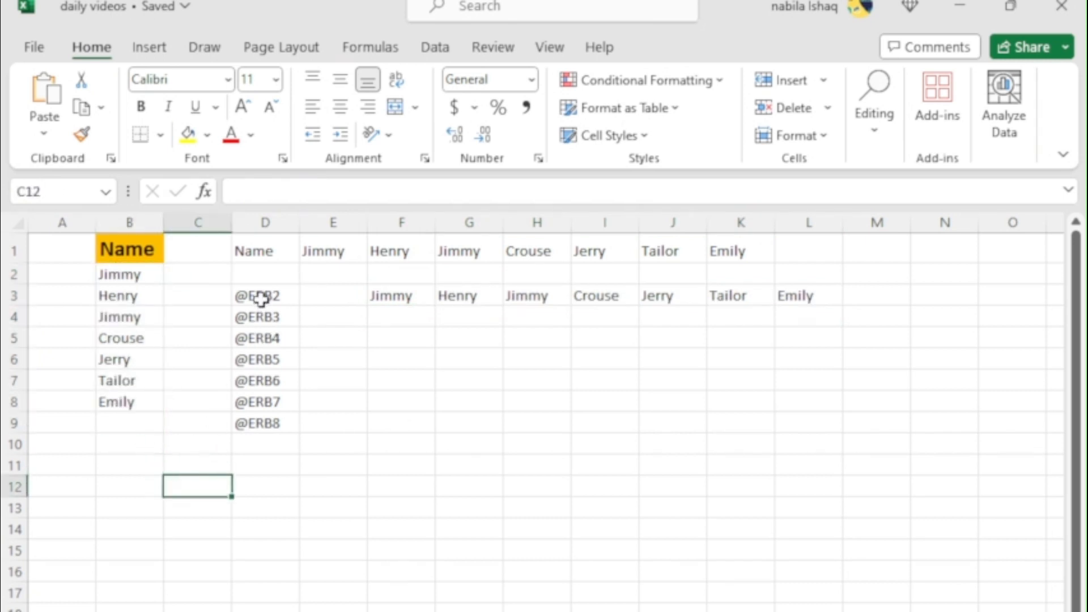
drag(258, 294, 260, 420)
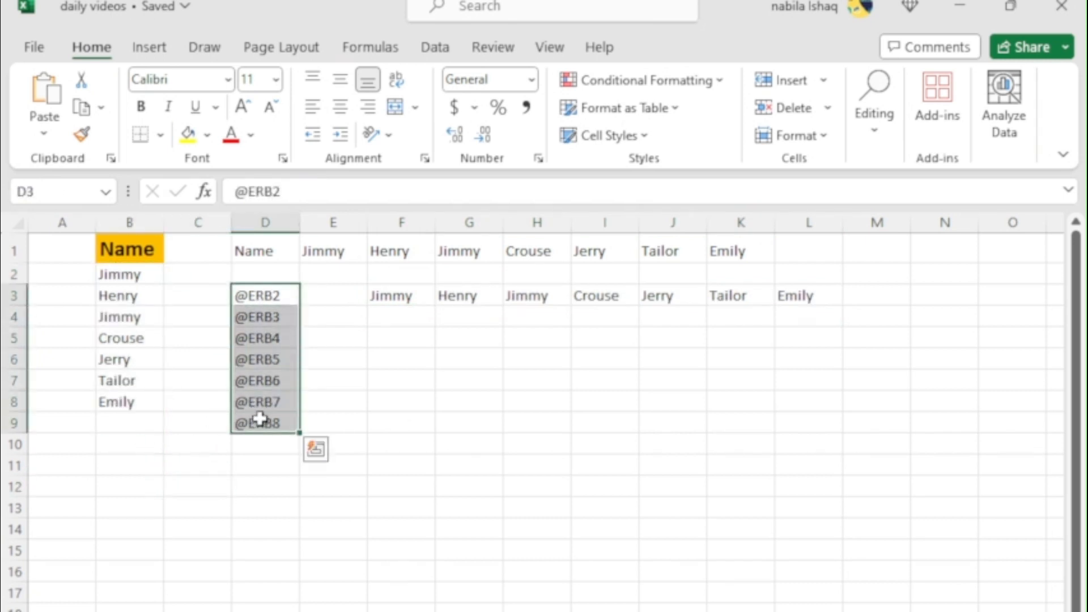
key(Delete)
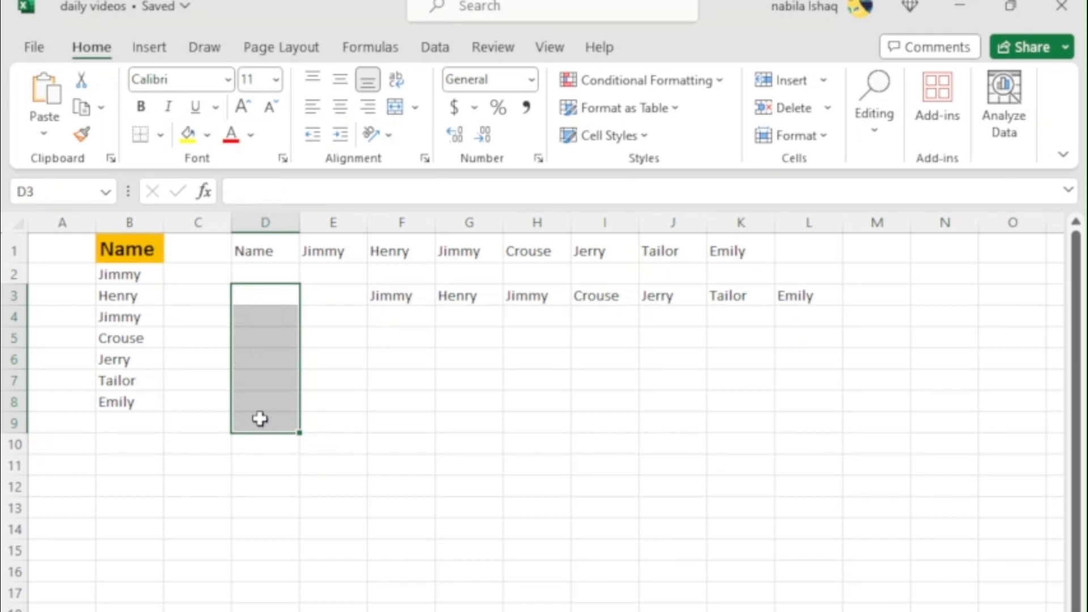
click(421, 418)
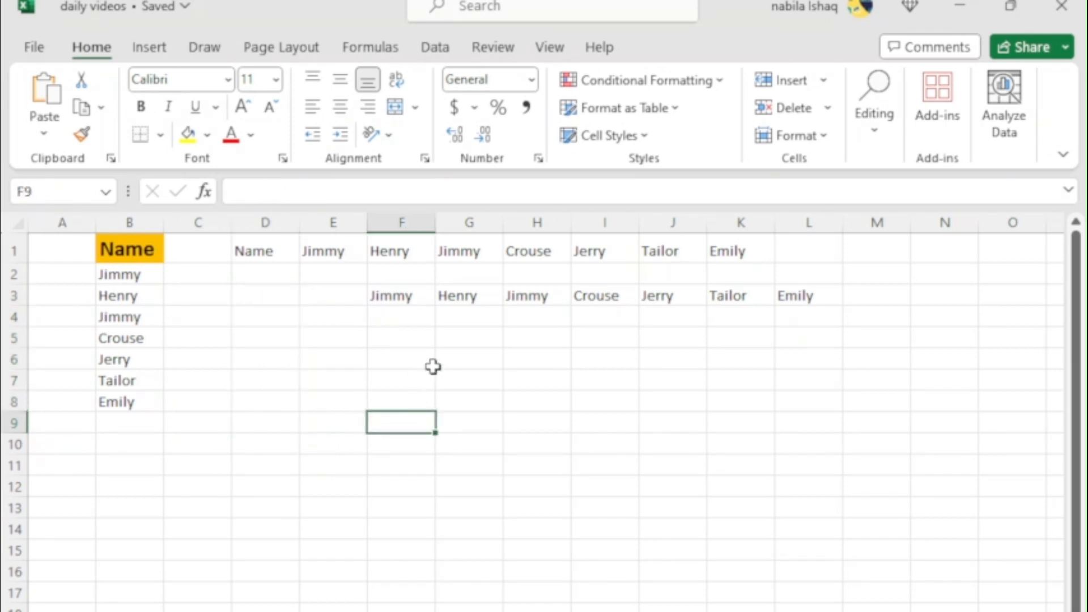
Change the entry in B3 to a different lowercase first name to test the links in the transposed rows
click(133, 302)
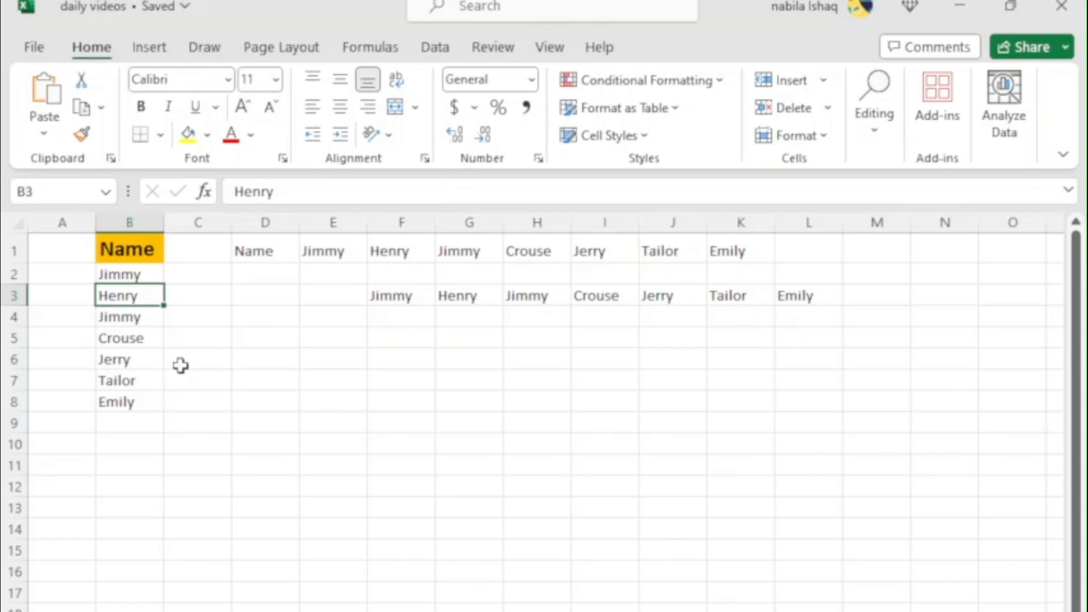
text(her)
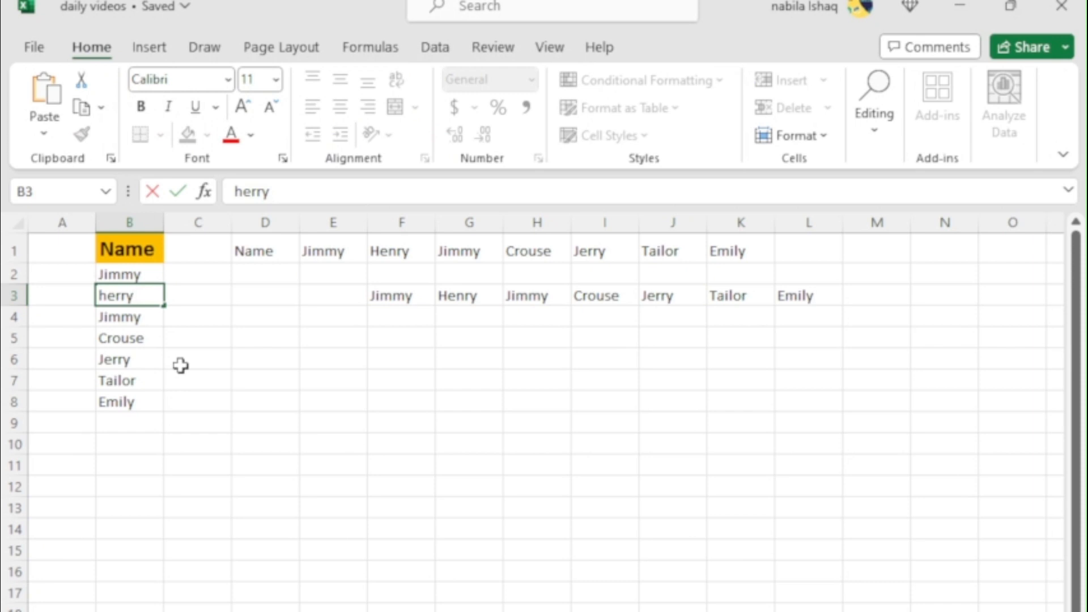
key(Return)
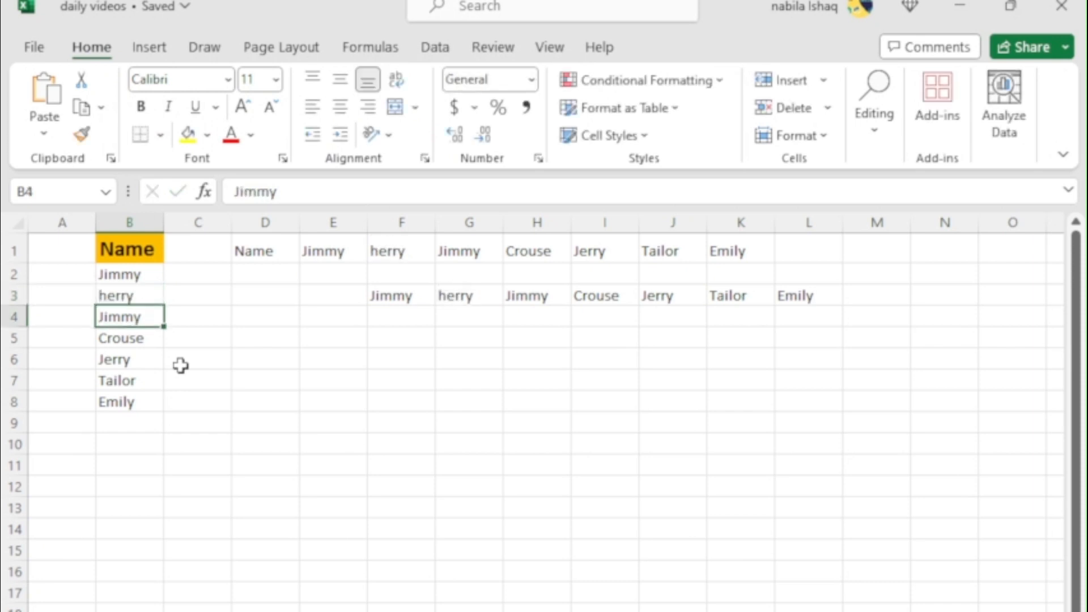